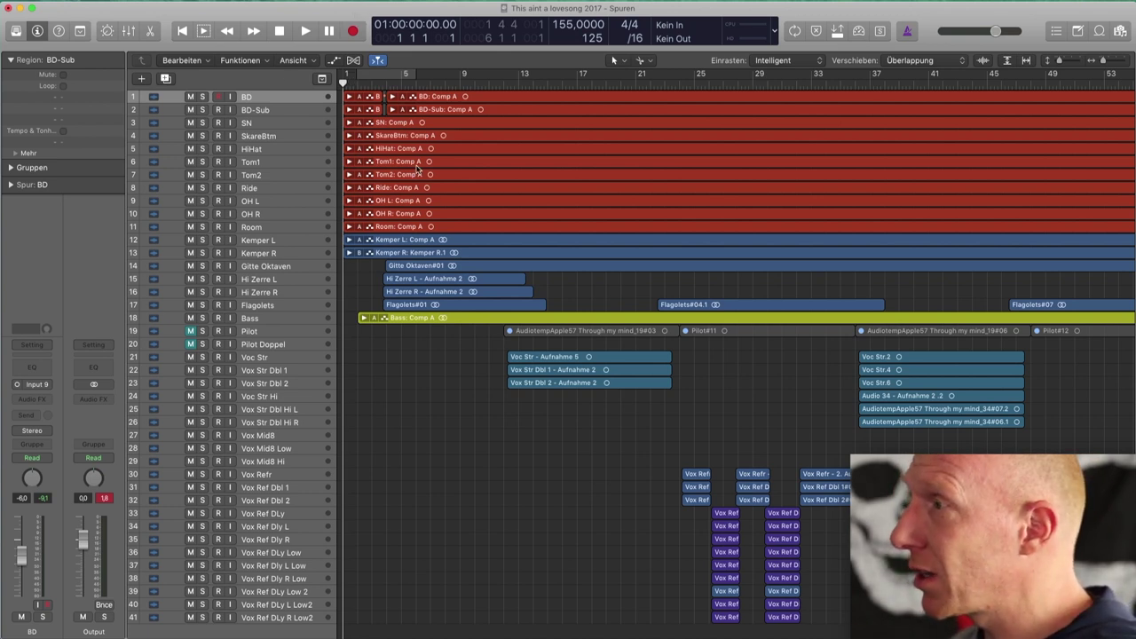
Step: Look through the song's arrangement along the timeline and view the track channel strips in the mixer
{"action": "scroll", "coordinate": [413, 209], "scroll_direction": "right", "scroll_amount": 15}
{"action": "scroll", "coordinate": [410, 213], "scroll_direction": "right", "scroll_amount": 18}
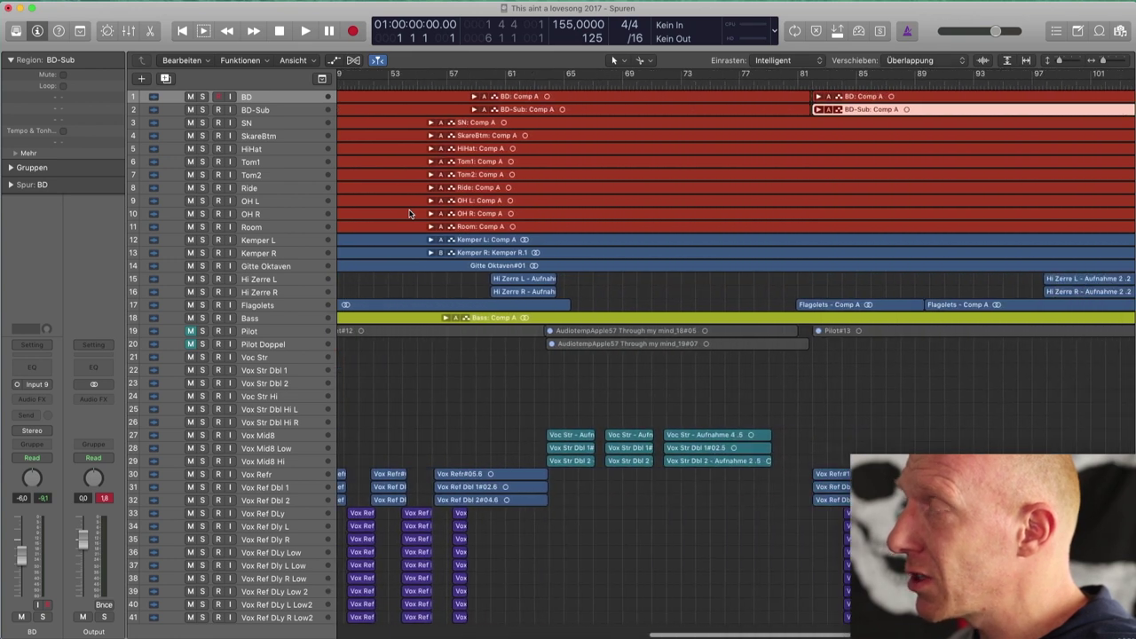
{"action": "scroll", "coordinate": [410, 213], "scroll_direction": "left", "scroll_amount": 20}
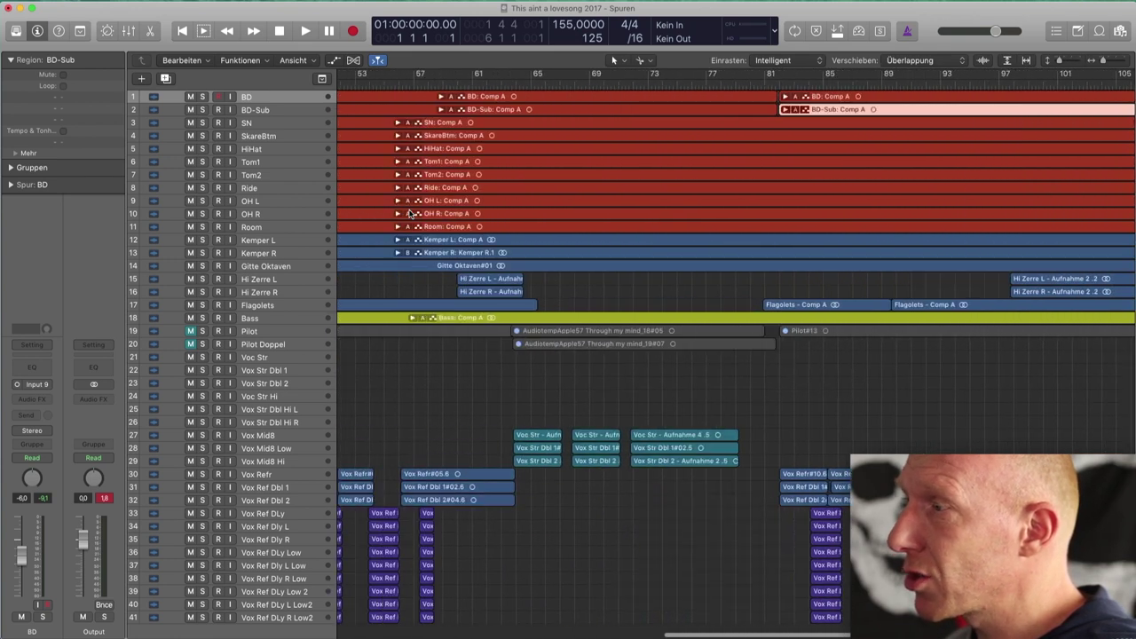
{"action": "scroll", "coordinate": [411, 213], "scroll_direction": "down", "scroll_amount": 2}
{"action": "scroll", "coordinate": [410, 213], "scroll_direction": "up", "scroll_amount": 2}
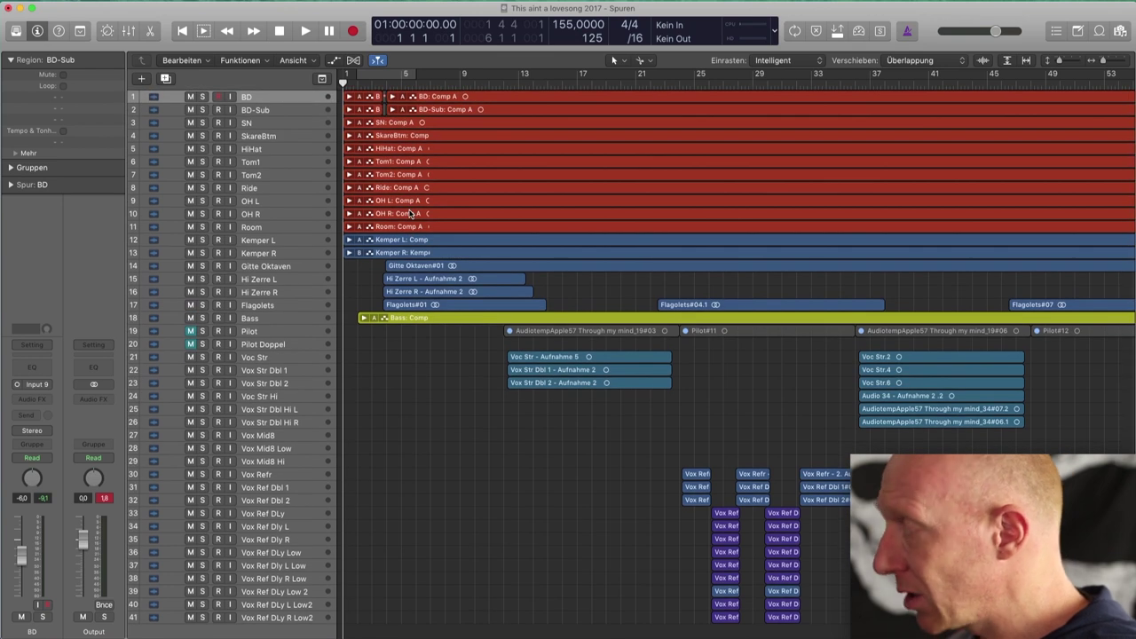
{"action": "key", "text": "x"}
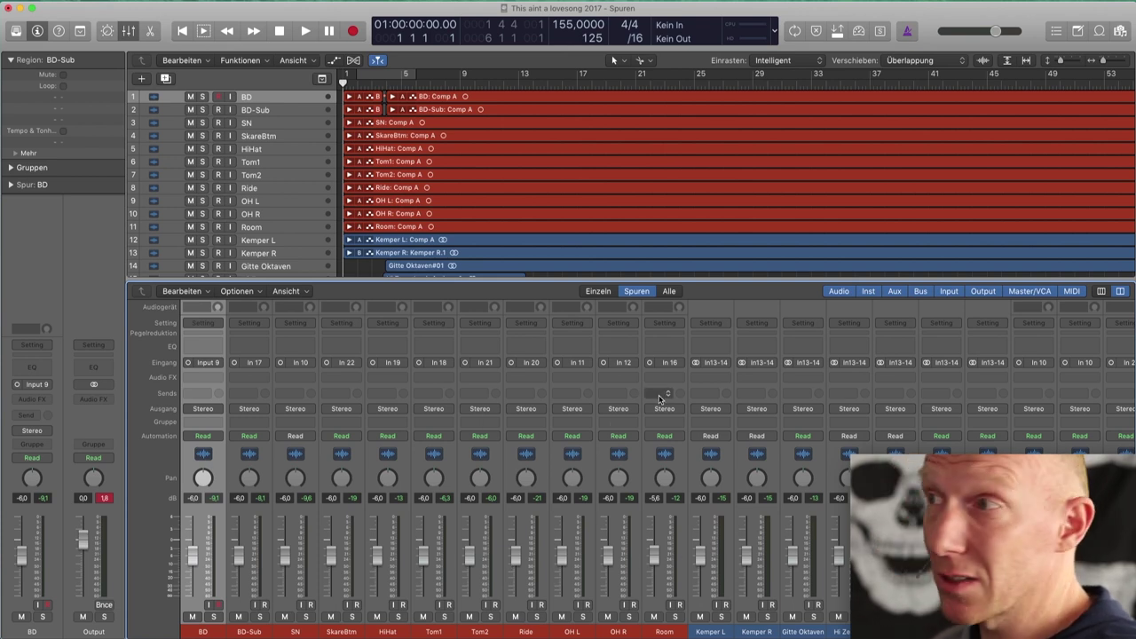
{"action": "key", "text": "x"}
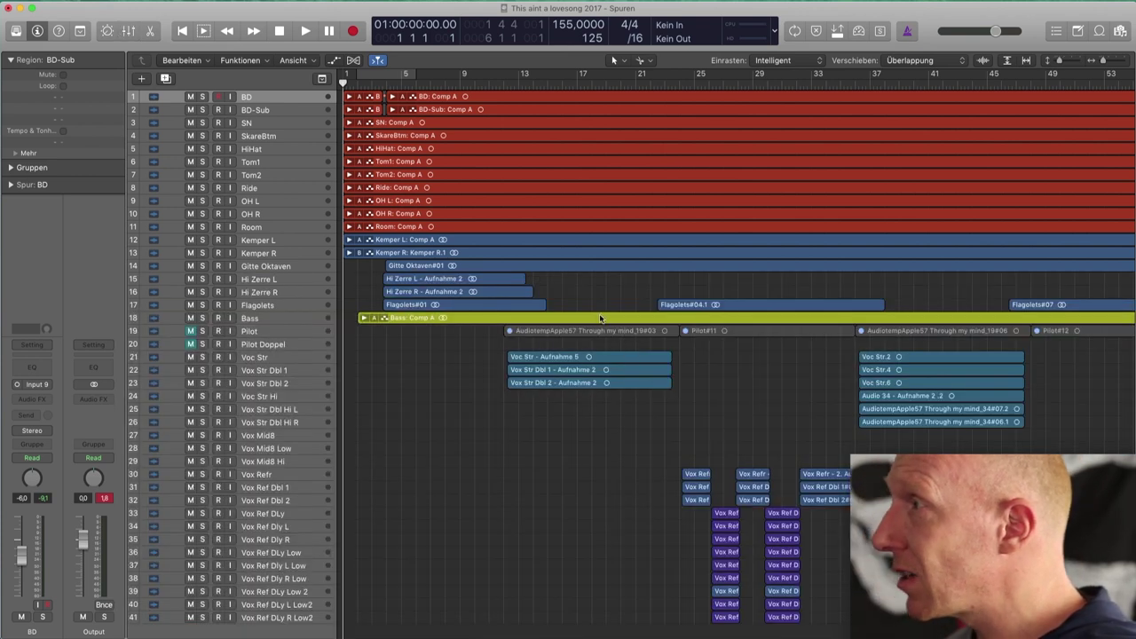
Step: Play the song from the beginning and stop at about bar 15
{"action": "key", "text": "space"}
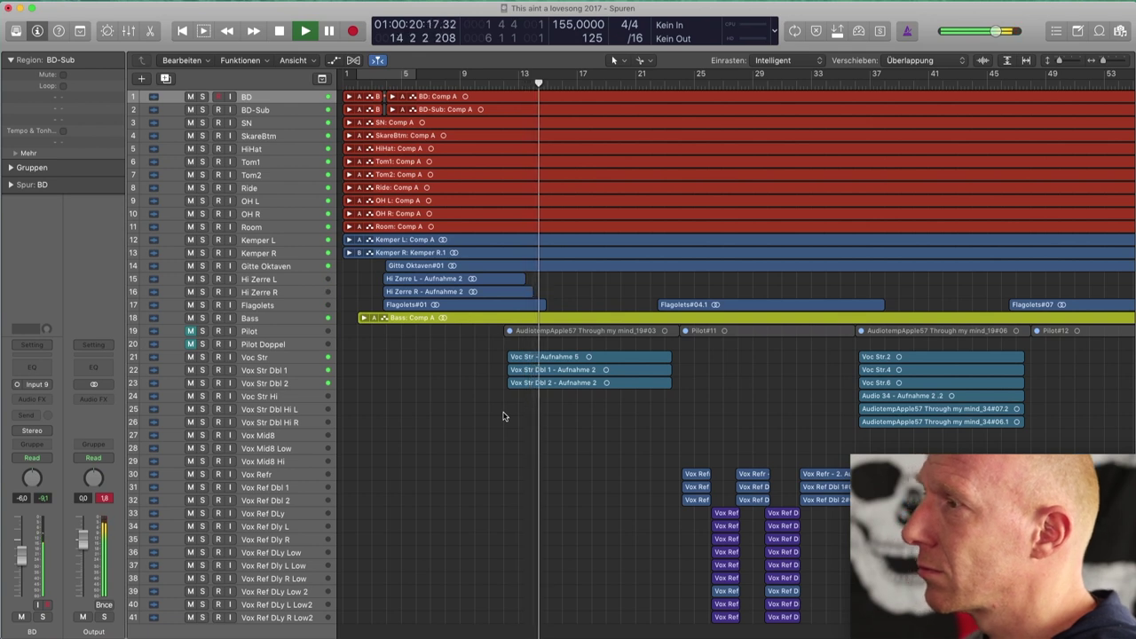
{"action": "key", "text": "space"}
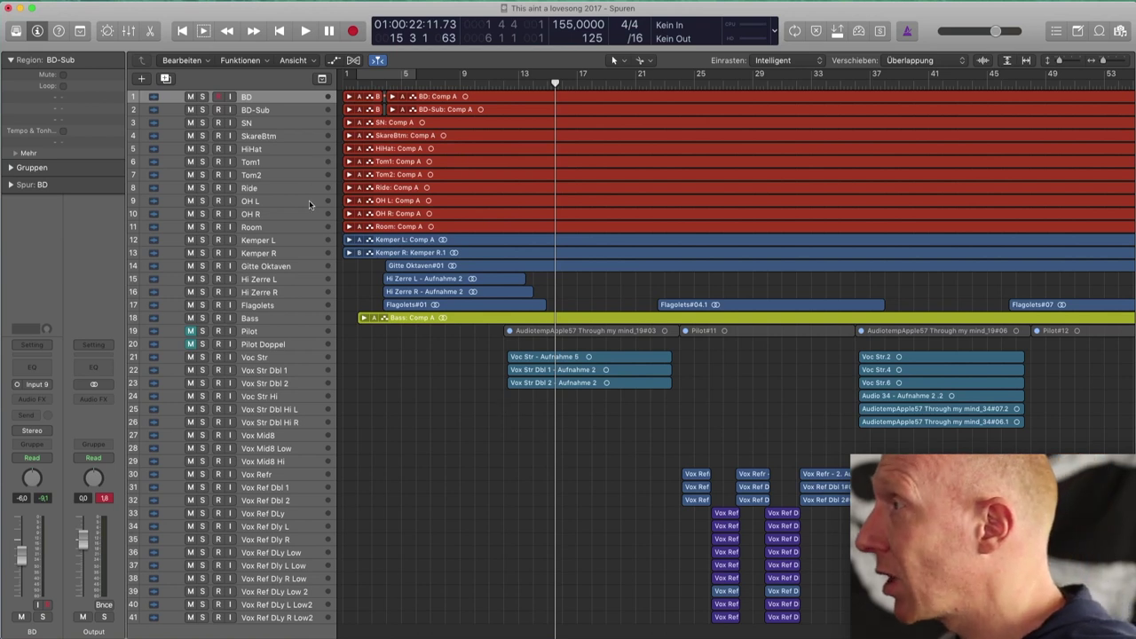
Step: Select the drum tracks BD through Room and check them in a short playback and in the mixer
{"action": "left_click", "coordinate": [282, 225], "text": "shift"}
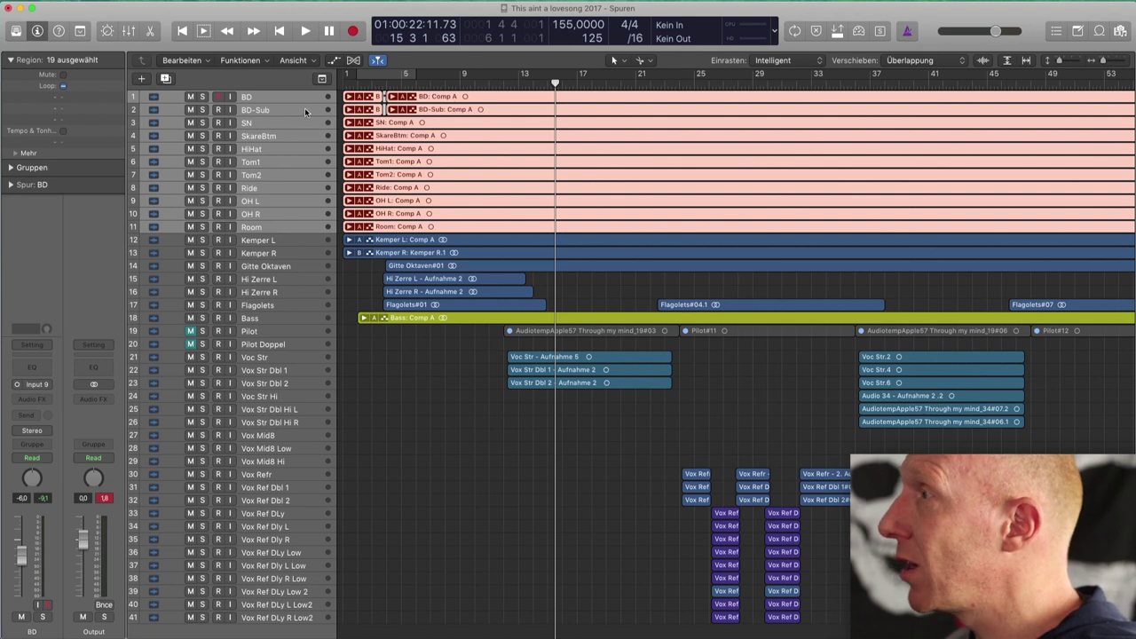
{"action": "key", "text": "space"}
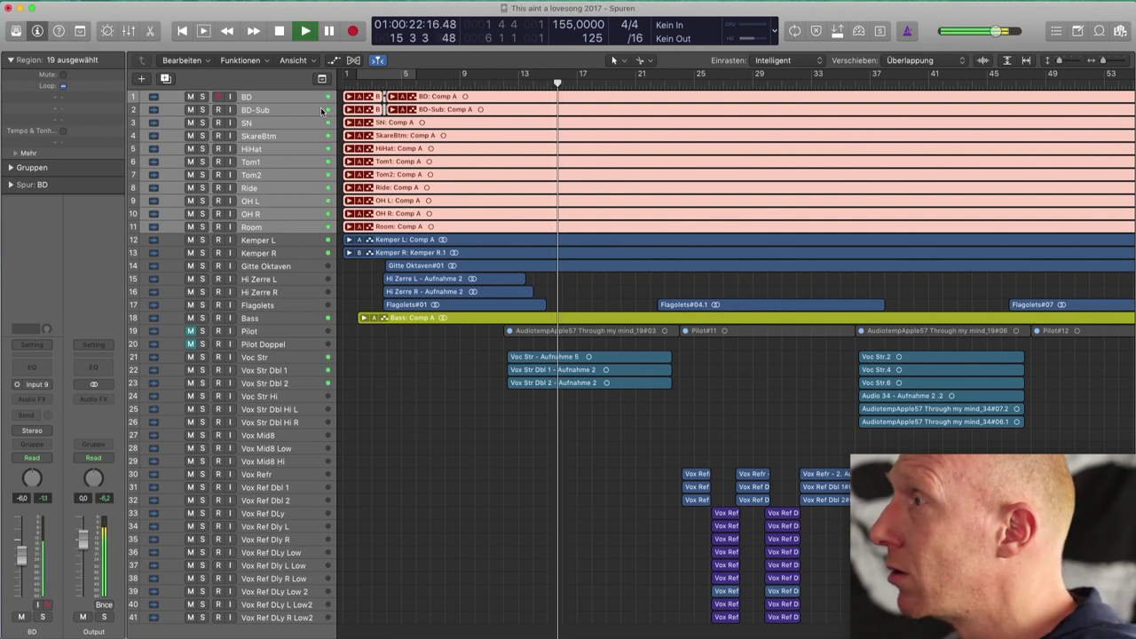
{"action": "key", "text": "space"}
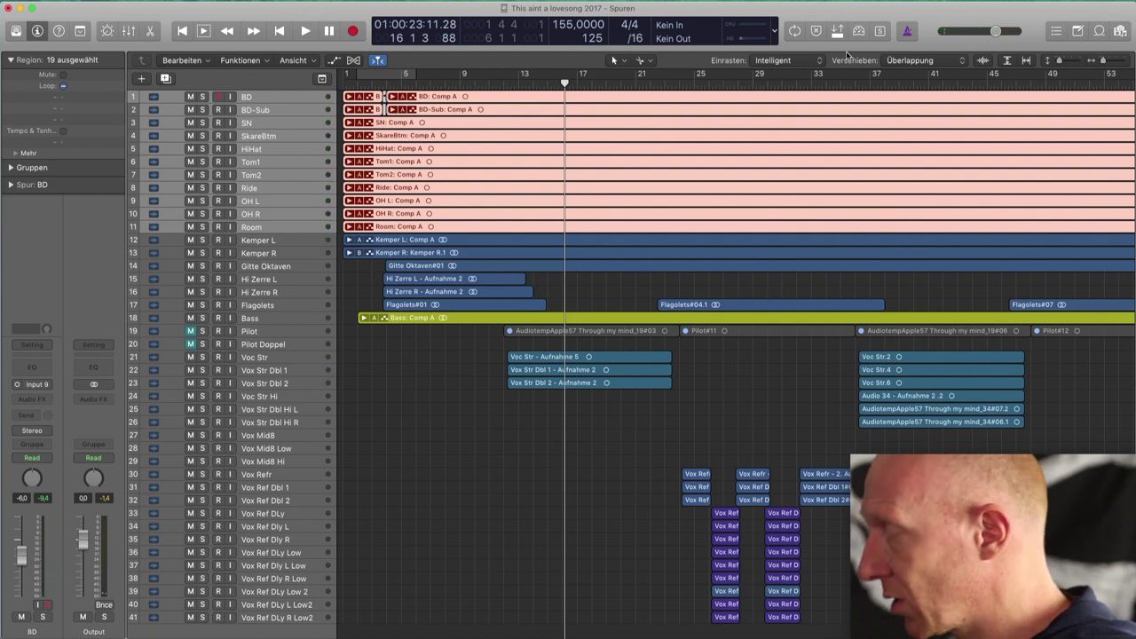
{"action": "key", "text": "x"}
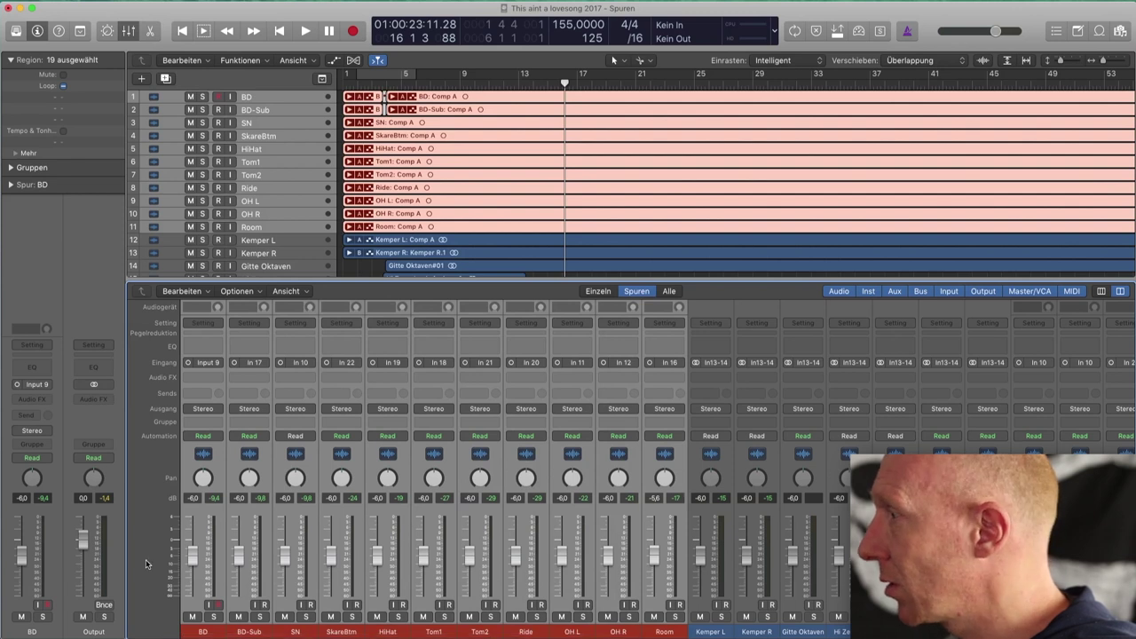
{"action": "key", "text": "x"}
Step: Solo the selected drum tracks for a listen from bar 16 to about bar 20, and clear the solo
{"action": "left_click", "coordinate": [202, 227]}
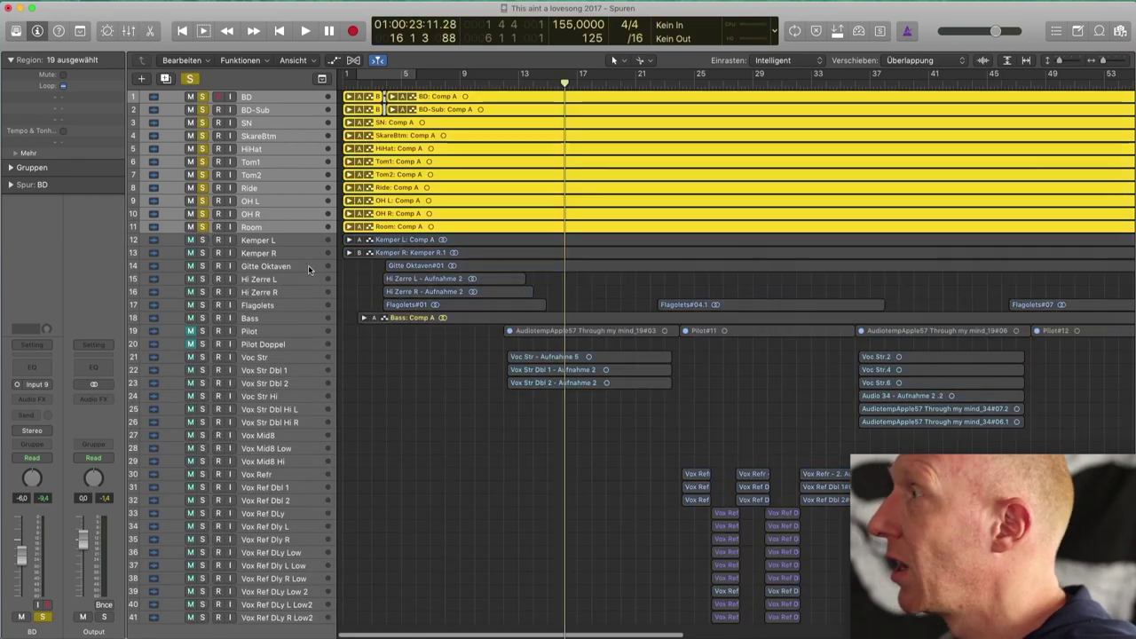
{"action": "key", "text": "space"}
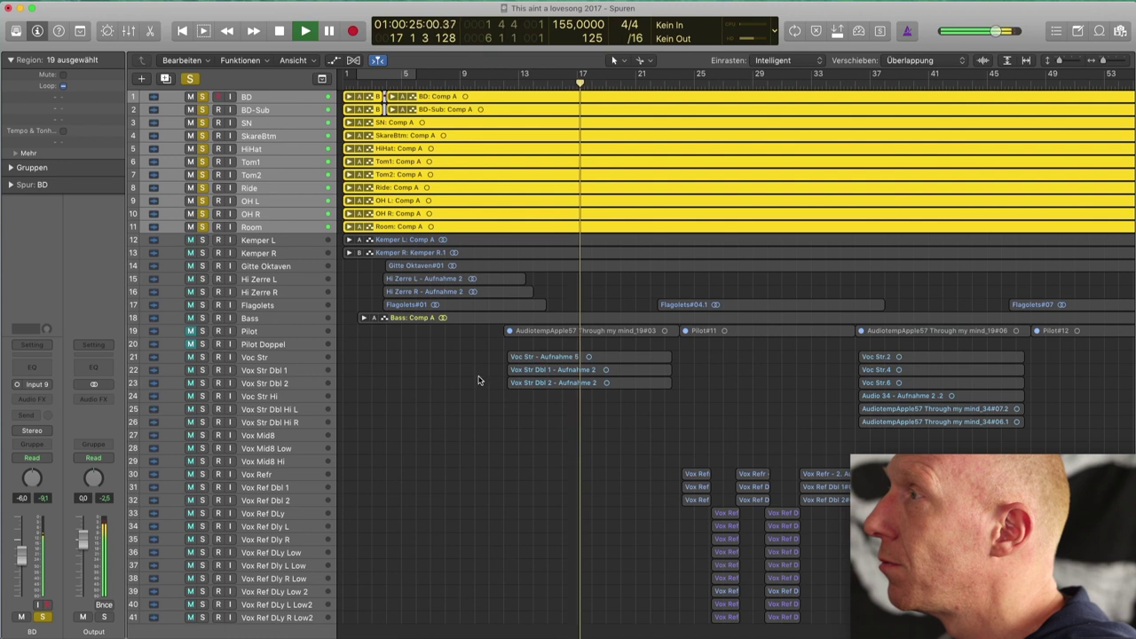
{"action": "scroll", "coordinate": [489, 450], "scroll_direction": "right", "scroll_amount": 3}
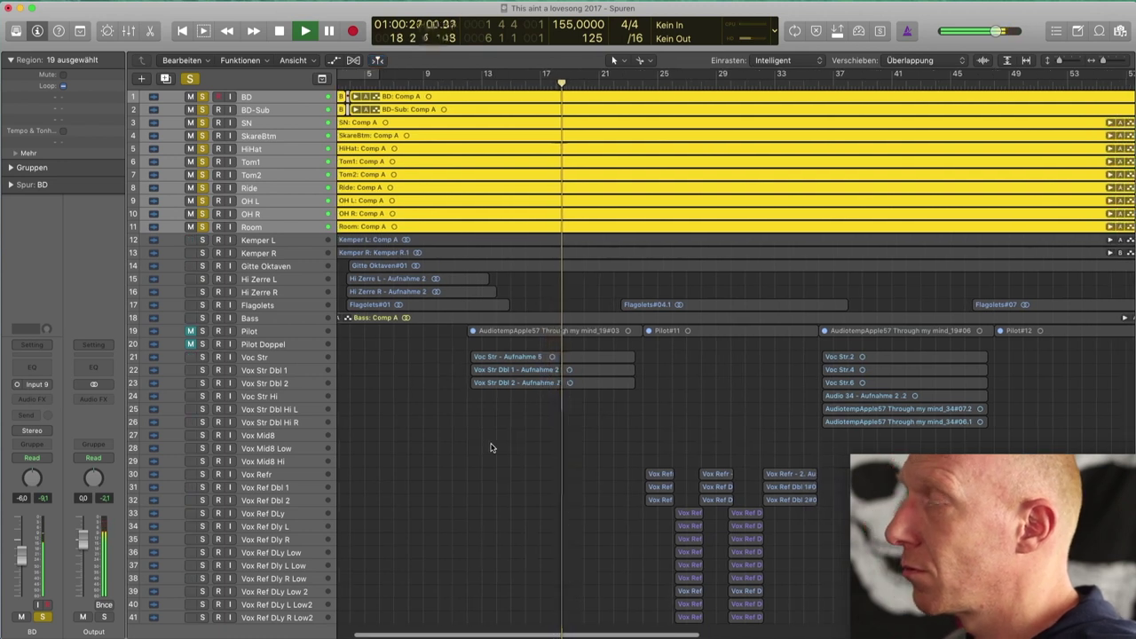
{"action": "scroll", "coordinate": [493, 449], "scroll_direction": "left", "scroll_amount": 2}
{"action": "scroll", "coordinate": [492, 448], "scroll_direction": "left", "scroll_amount": 2}
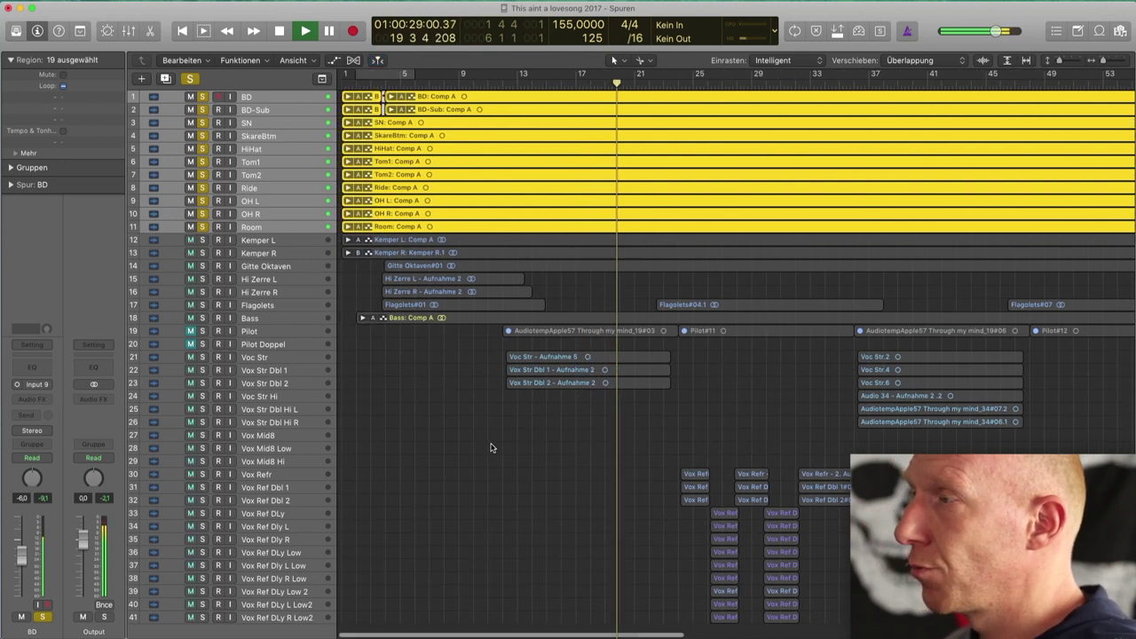
{"action": "key", "text": "space"}
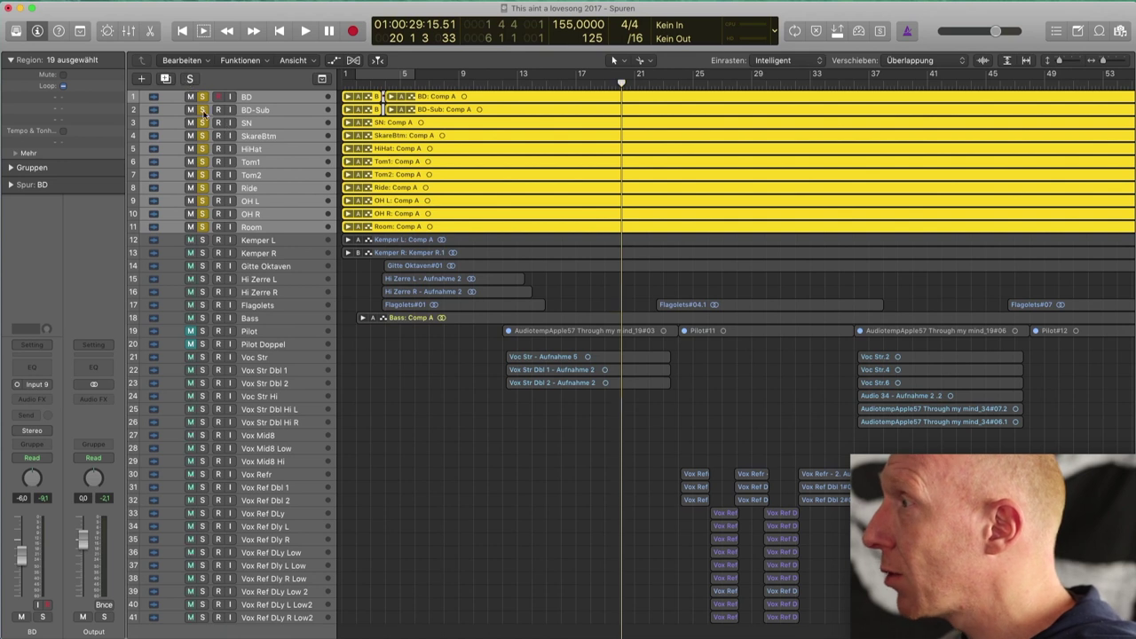
{"action": "left_click", "coordinate": [189, 78]}
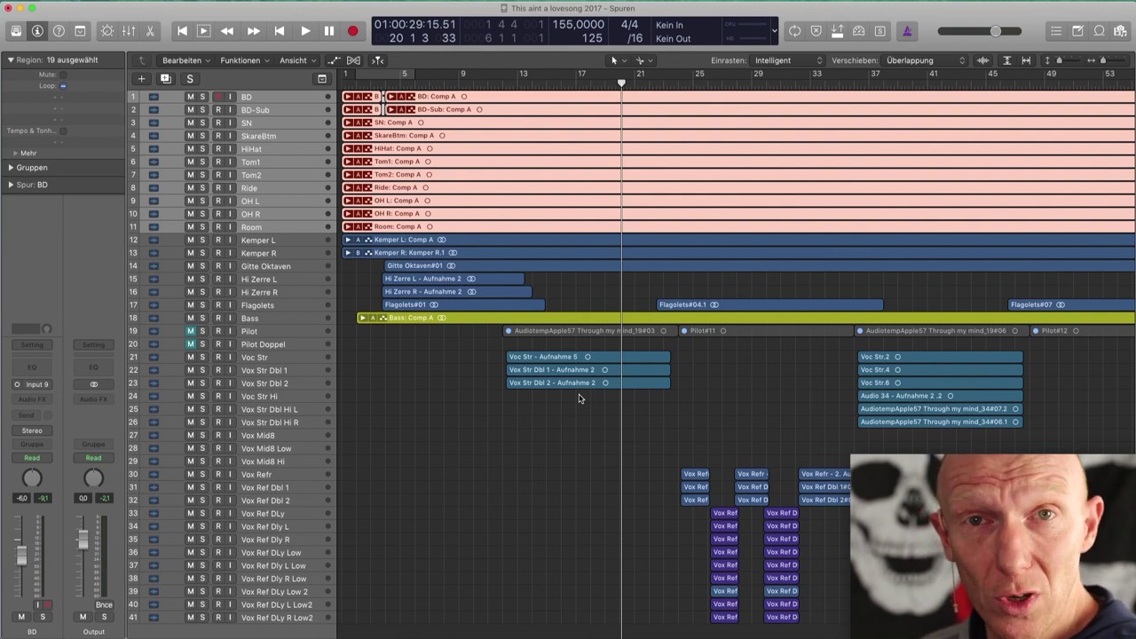
Step: Open the Stronger demo-Mix project and close the current one
{"action": "scroll", "coordinate": [580, 398], "scroll_direction": "left", "scroll_amount": 1}
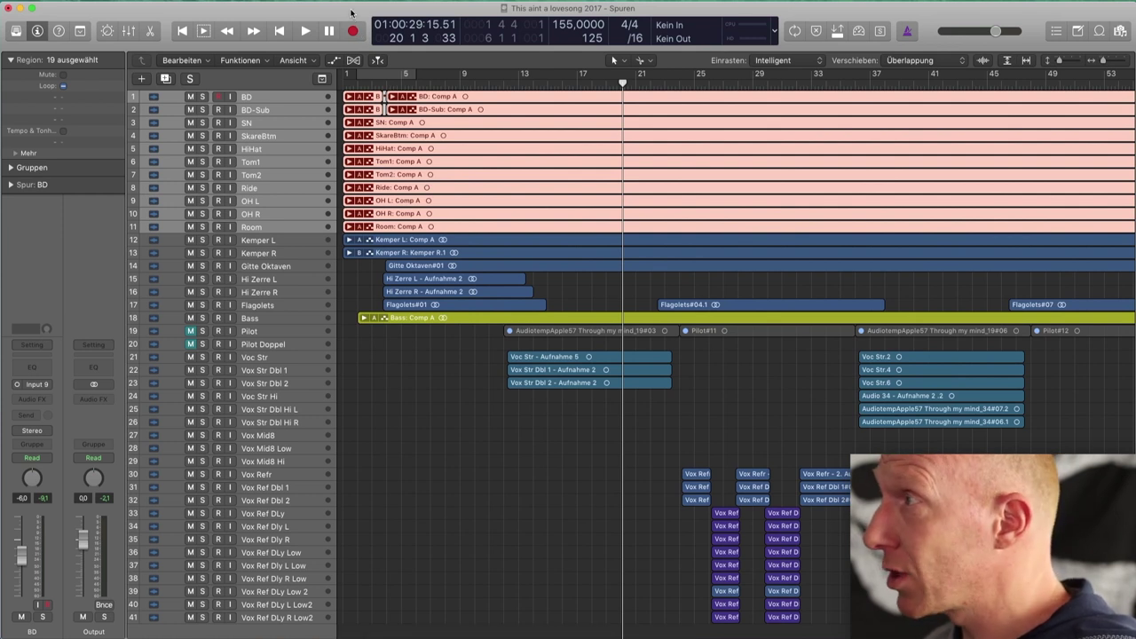
{"action": "scroll", "coordinate": [455, 164], "scroll_direction": "right", "scroll_amount": 1}
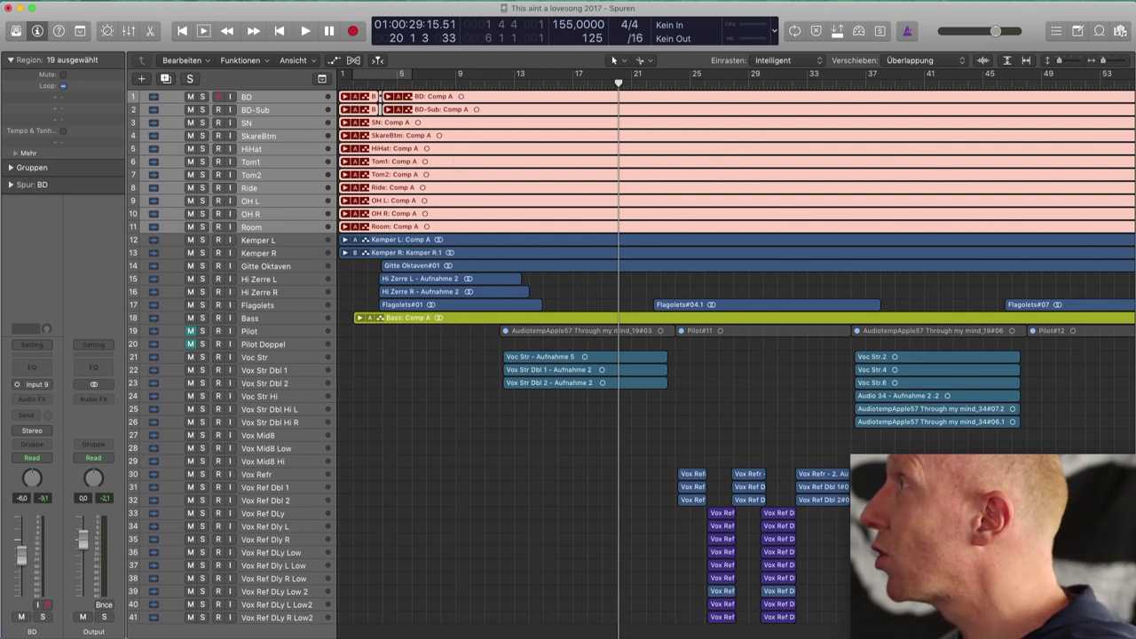
{"action": "left_click", "coordinate": [3, 2]}
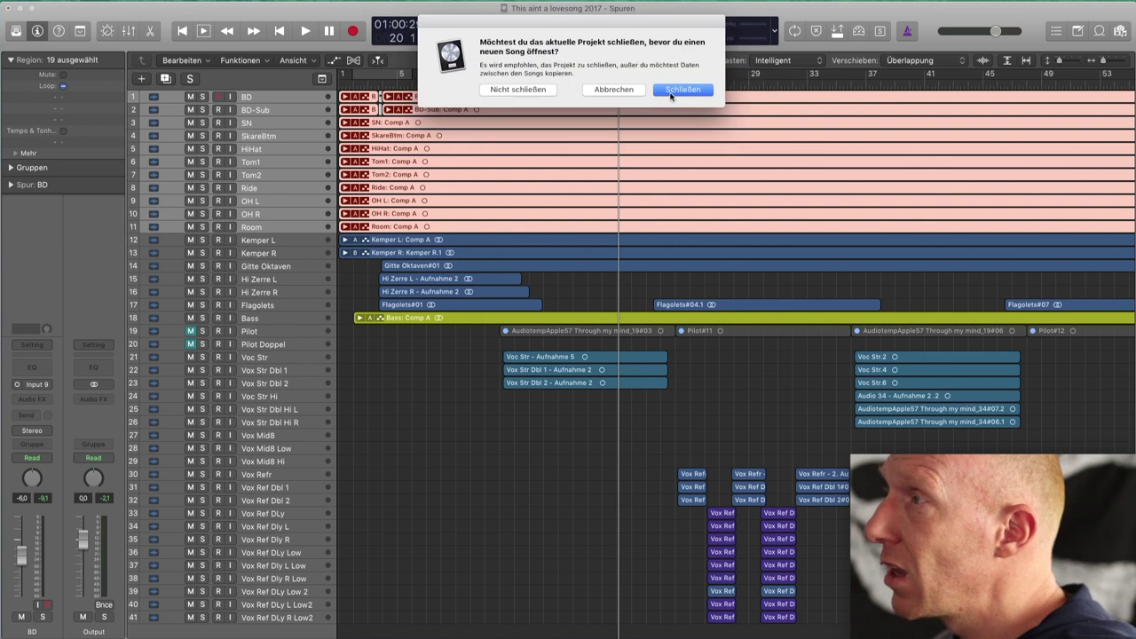
{"action": "left_click", "coordinate": [672, 93]}
{"action": "left_click", "coordinate": [543, 87]}
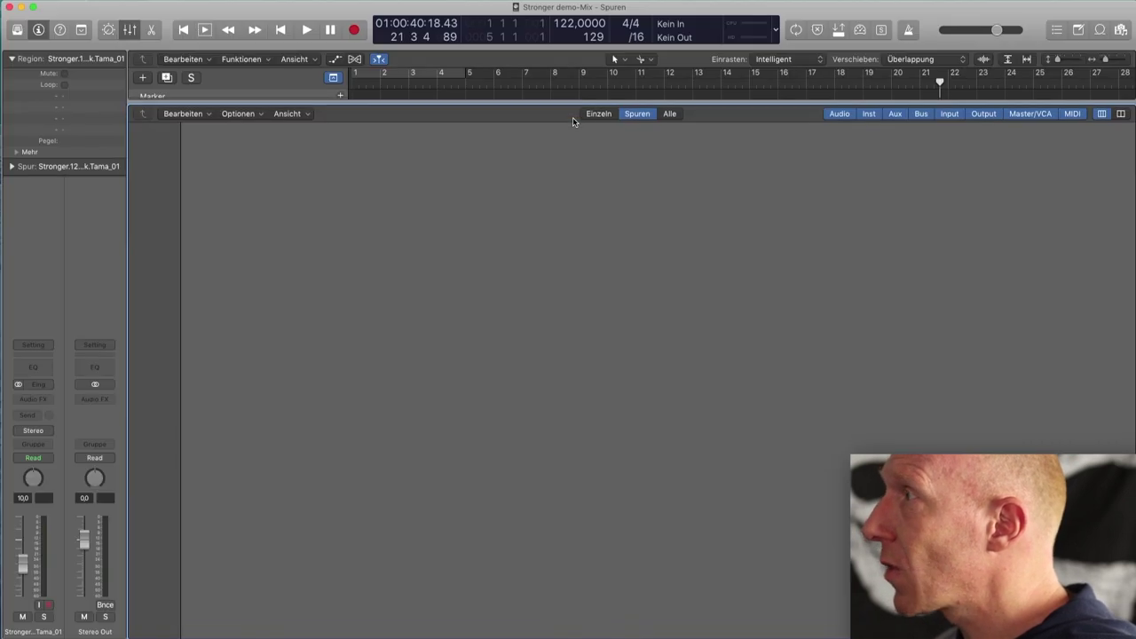
Step: Hide the mixer, zoom the arrangement out to the whole song, and widen the track headers to show longer track names
{"action": "key", "text": "x"}
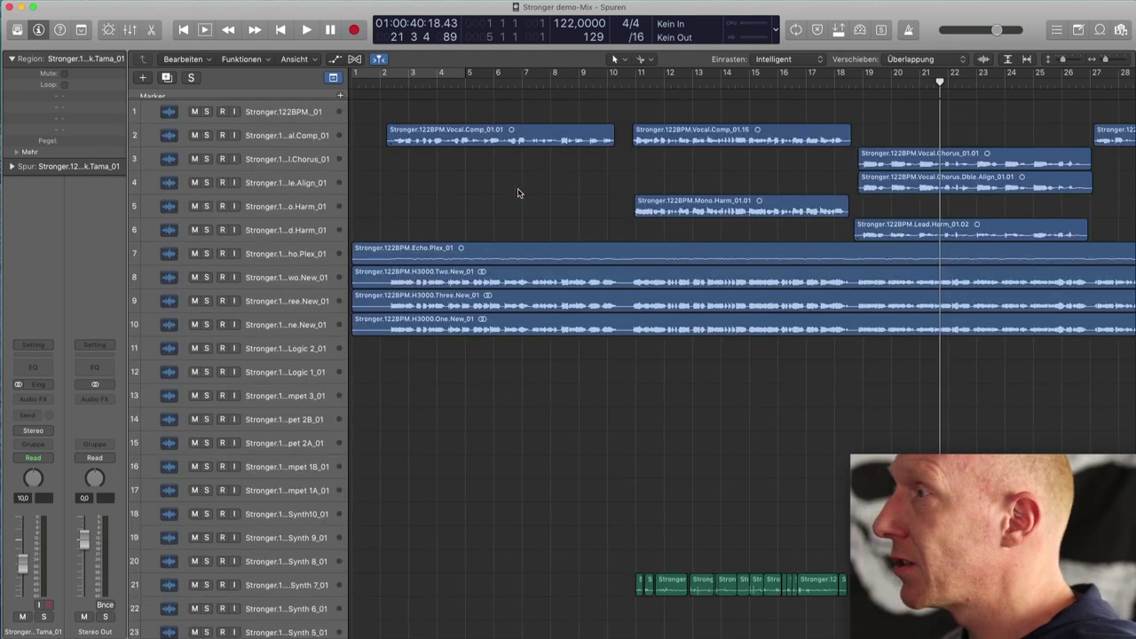
{"action": "scroll", "coordinate": [544, 352], "scroll_direction": "down", "scroll_amount": 5}
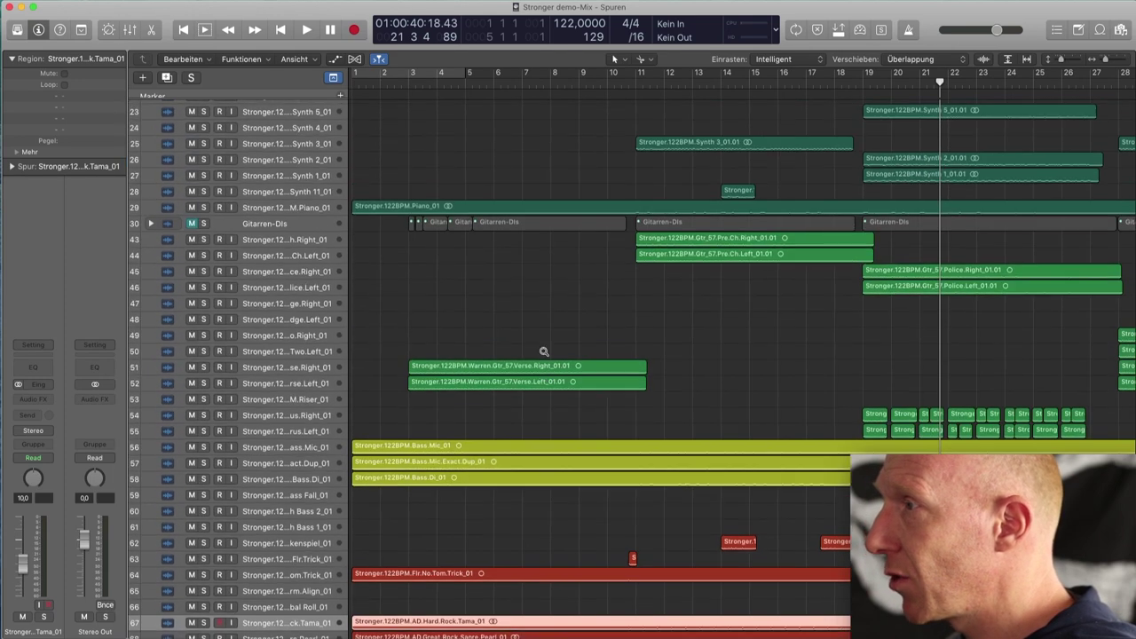
{"action": "scroll", "coordinate": [544, 353], "scroll_direction": "down", "scroll_amount": 3}
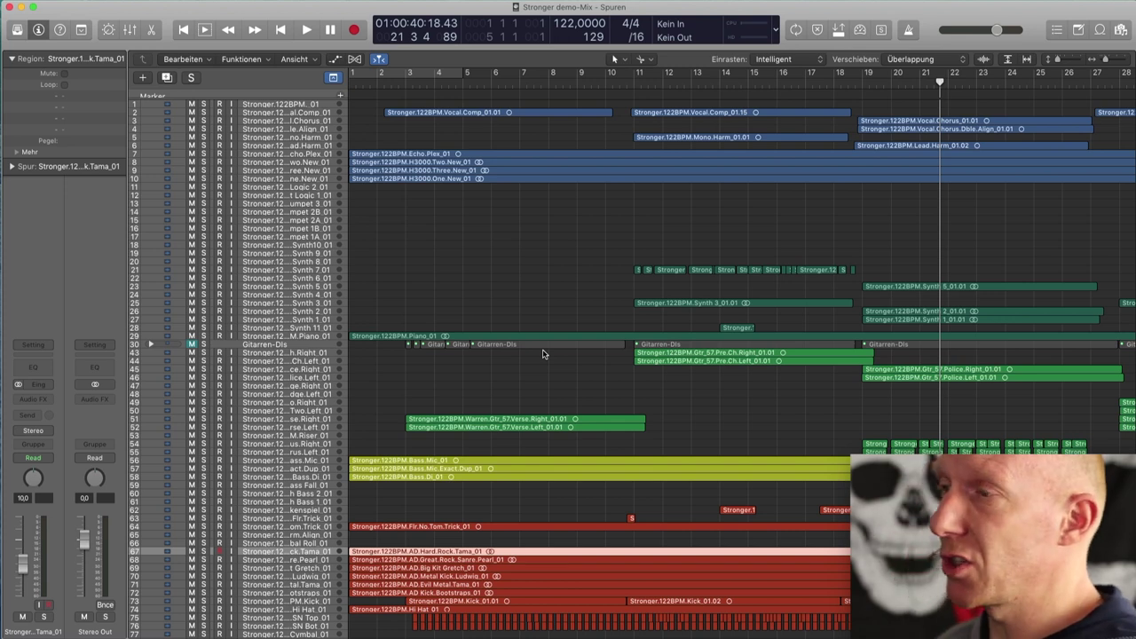
{"action": "key", "text": "super+Left"}
{"action": "key", "text": "super+Left"}
{"action": "key", "text": "super+Left"}
{"action": "key", "text": "super+Left"}
{"action": "key", "text": "super+Left"}
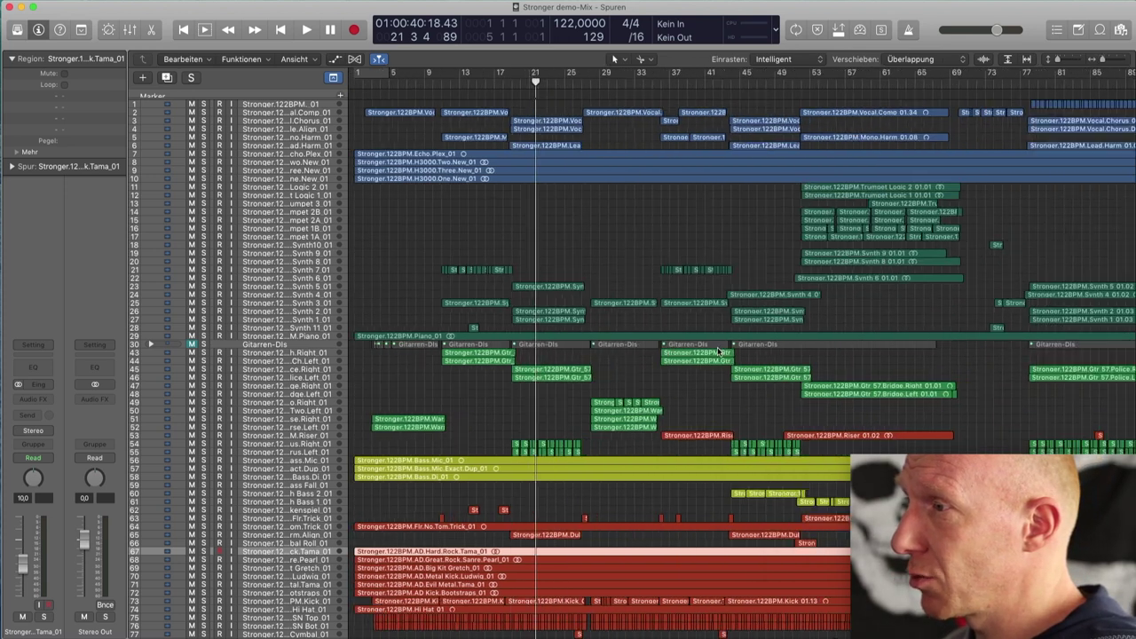
{"action": "key", "text": "super+Left"}
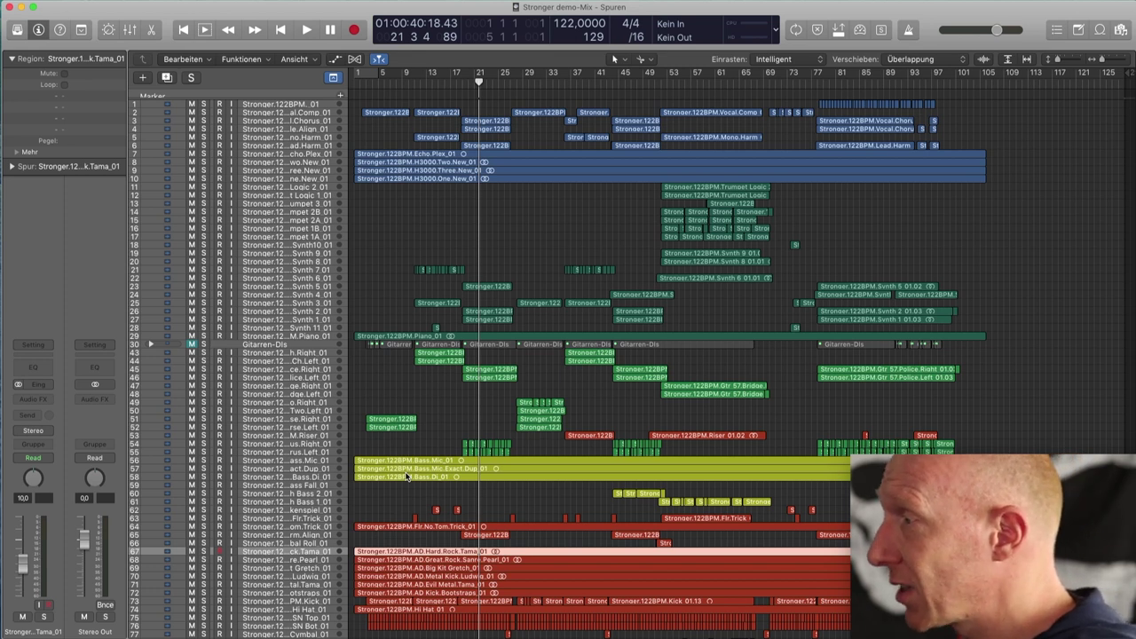
{"action": "left_click_drag", "start_coordinate": [349, 559], "coordinate": [396, 561]}
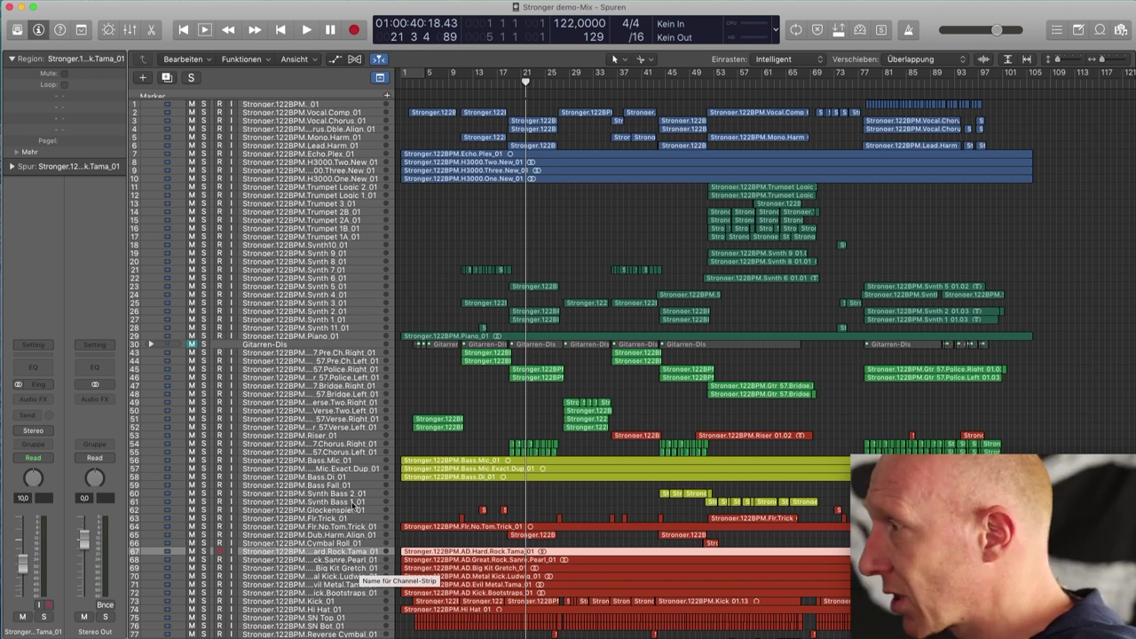
Step: Solo the AD Hard Rock Tama track with taller track rows and start playback
{"action": "left_click", "coordinate": [204, 553]}
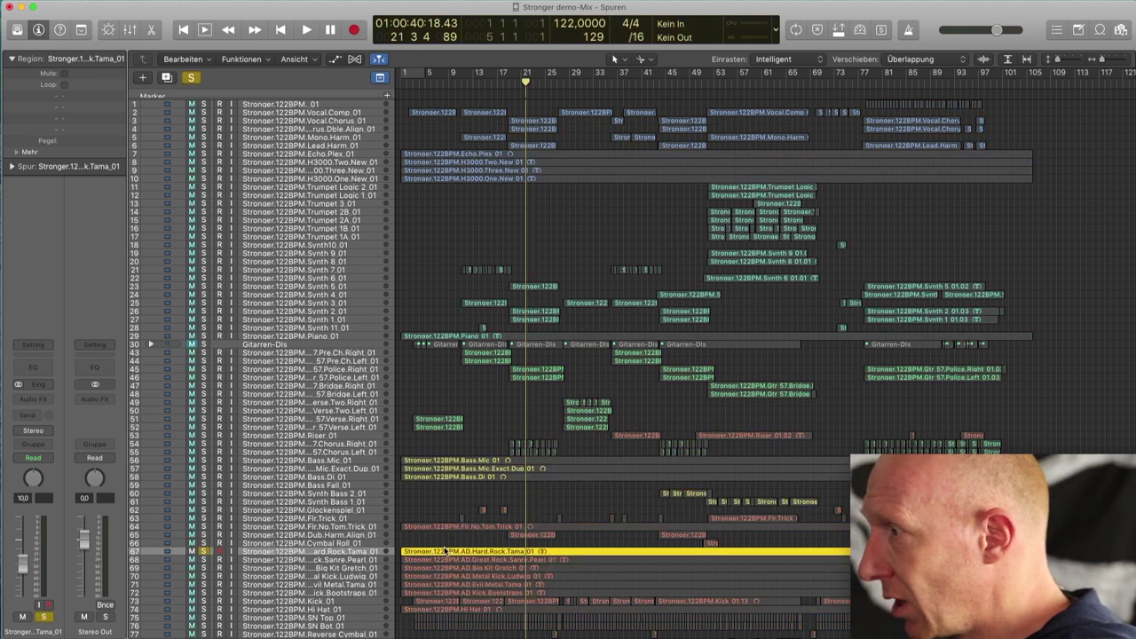
{"action": "key", "text": "super+Down"}
{"action": "key", "text": "super+Down"}
{"action": "key", "text": "super+Down"}
{"action": "scroll", "coordinate": [445, 550], "scroll_direction": "up", "scroll_amount": 2}
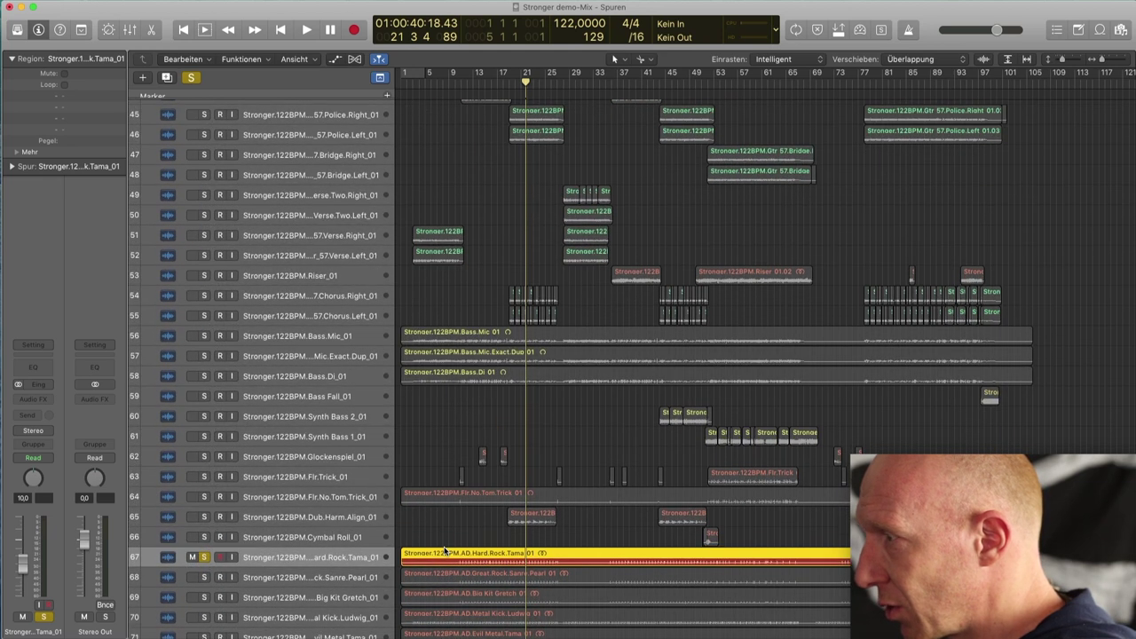
{"action": "key", "text": "space"}
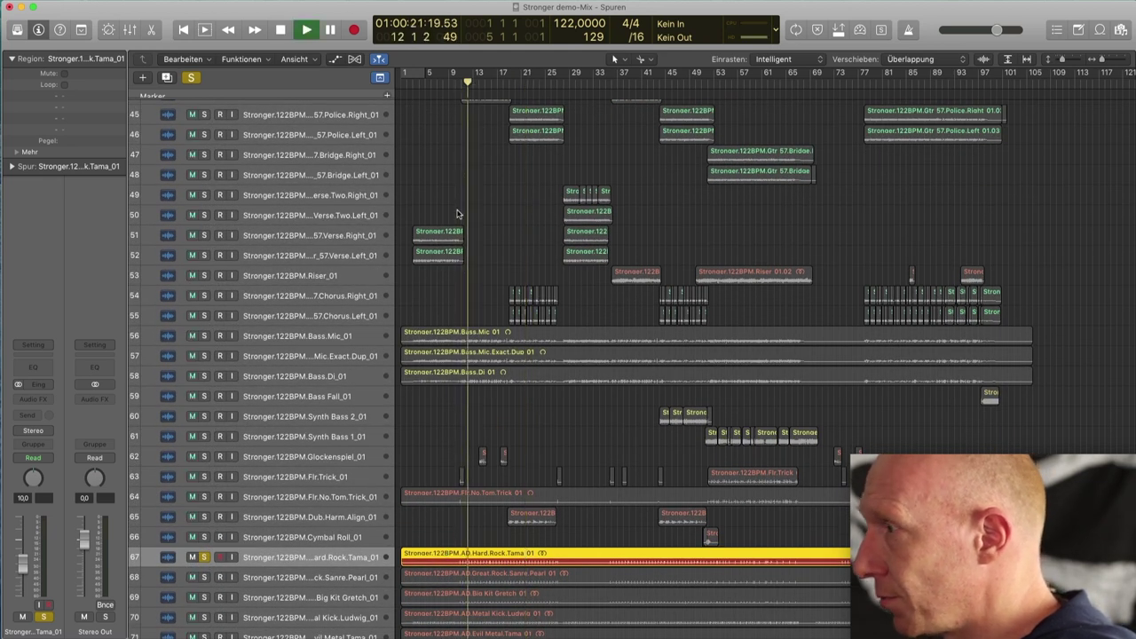
Step: Solo the kick tracks from AD Great Rock Sanre Pearl down to Kick one after another during playback, stop, and clear the solo
{"action": "scroll", "coordinate": [233, 541], "scroll_direction": "down", "scroll_amount": 8}
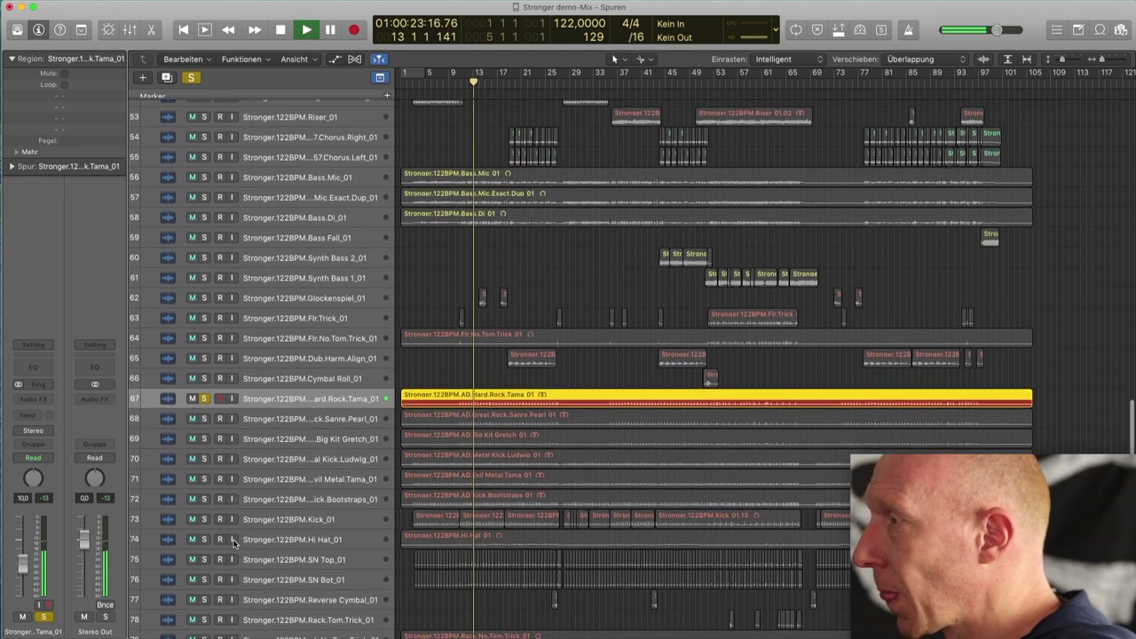
{"action": "left_click", "coordinate": [205, 360]}
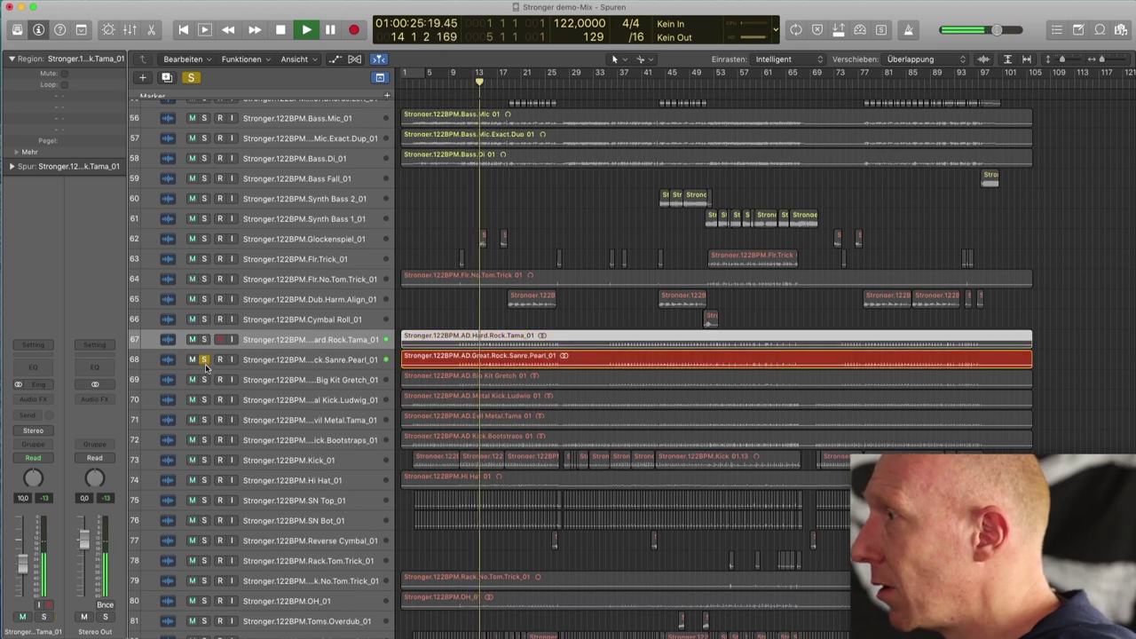
{"action": "left_click", "coordinate": [204, 380]}
{"action": "left_click", "coordinate": [204, 400]}
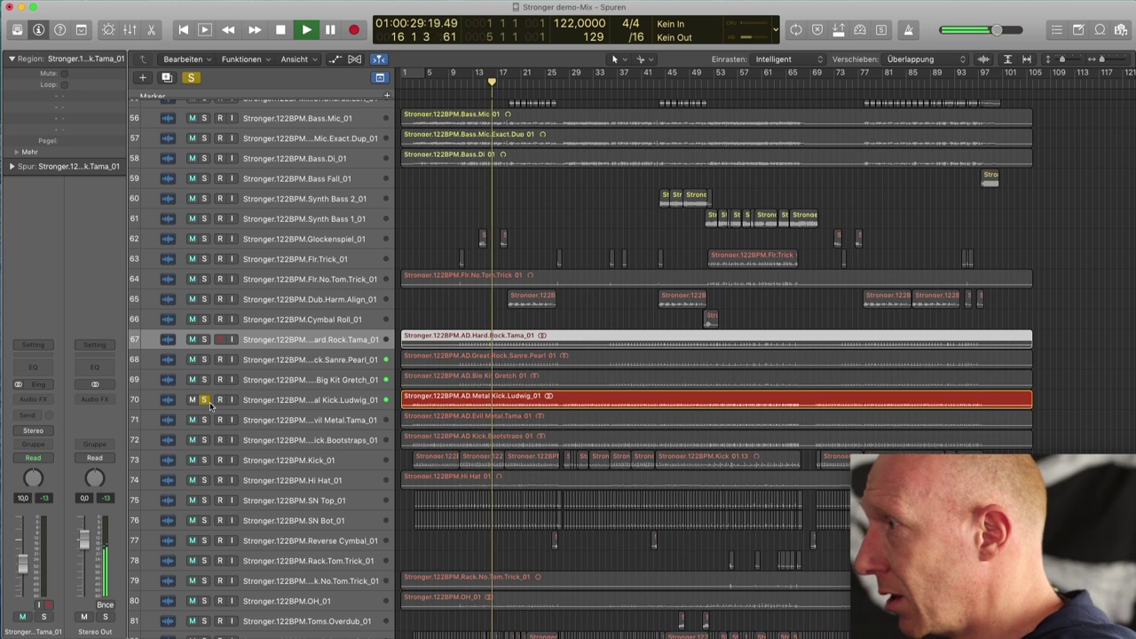
{"action": "left_click", "coordinate": [204, 420]}
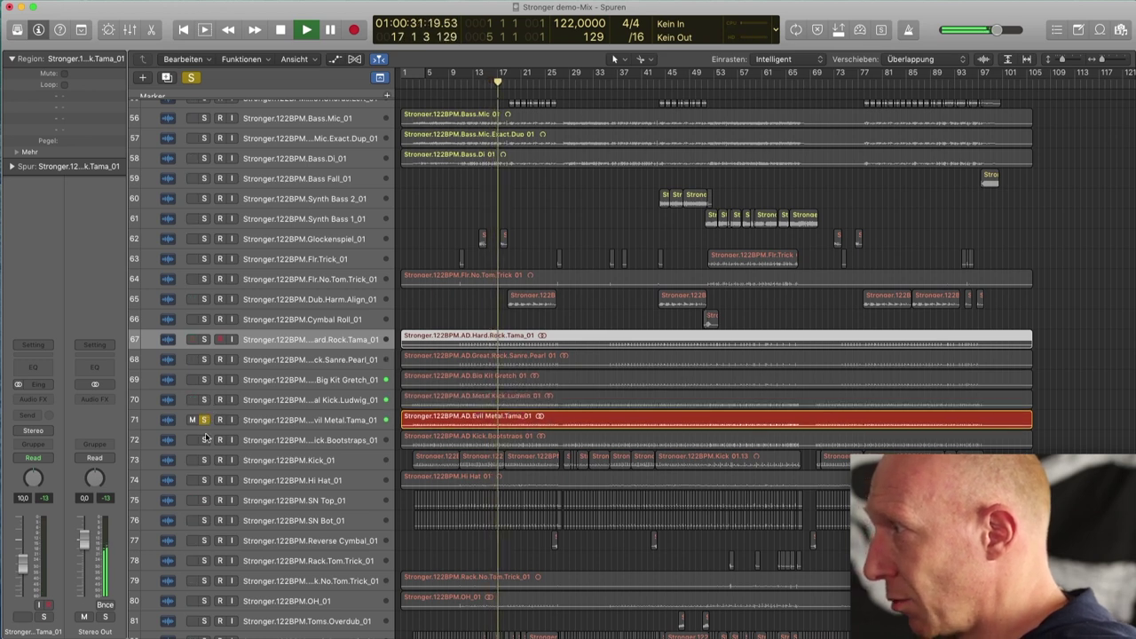
{"action": "left_click", "coordinate": [204, 441]}
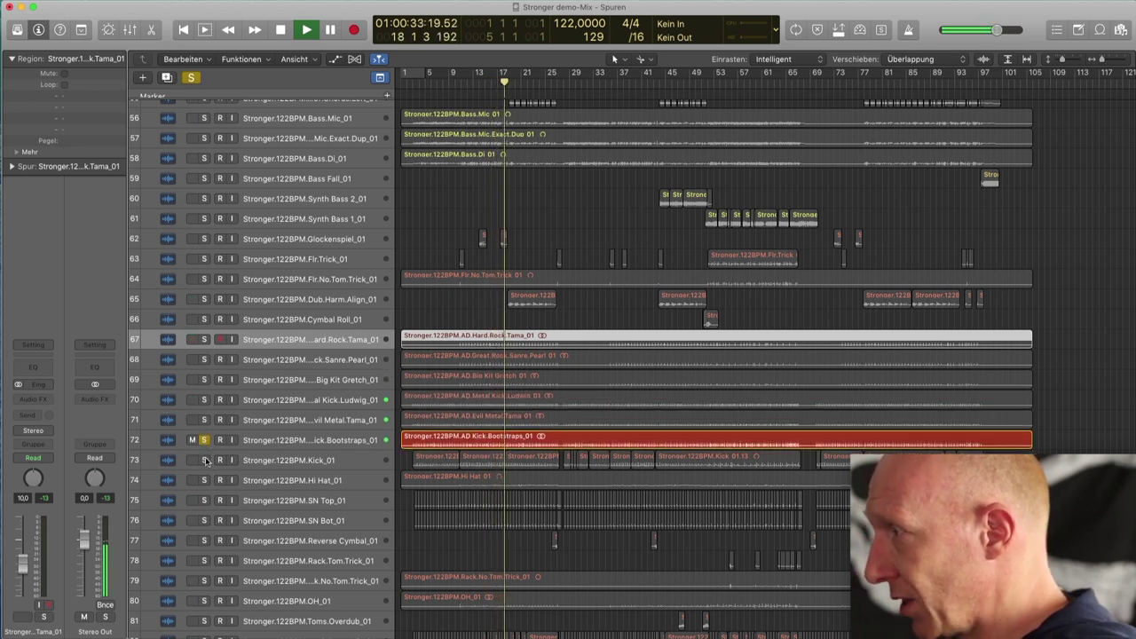
{"action": "left_click", "coordinate": [204, 460]}
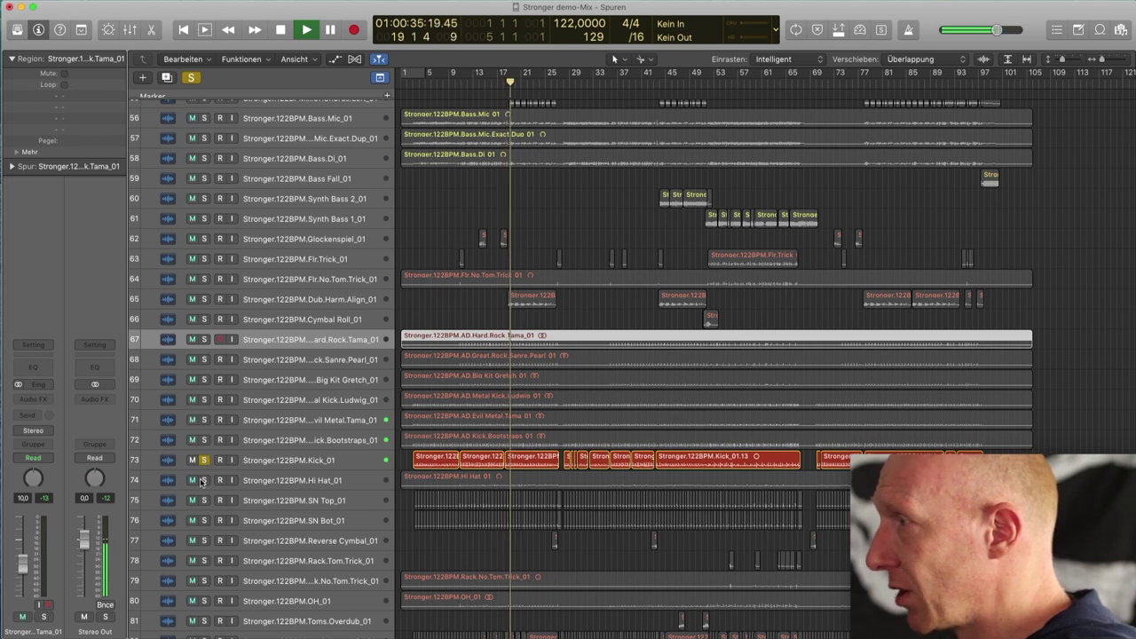
{"action": "key", "text": "space"}
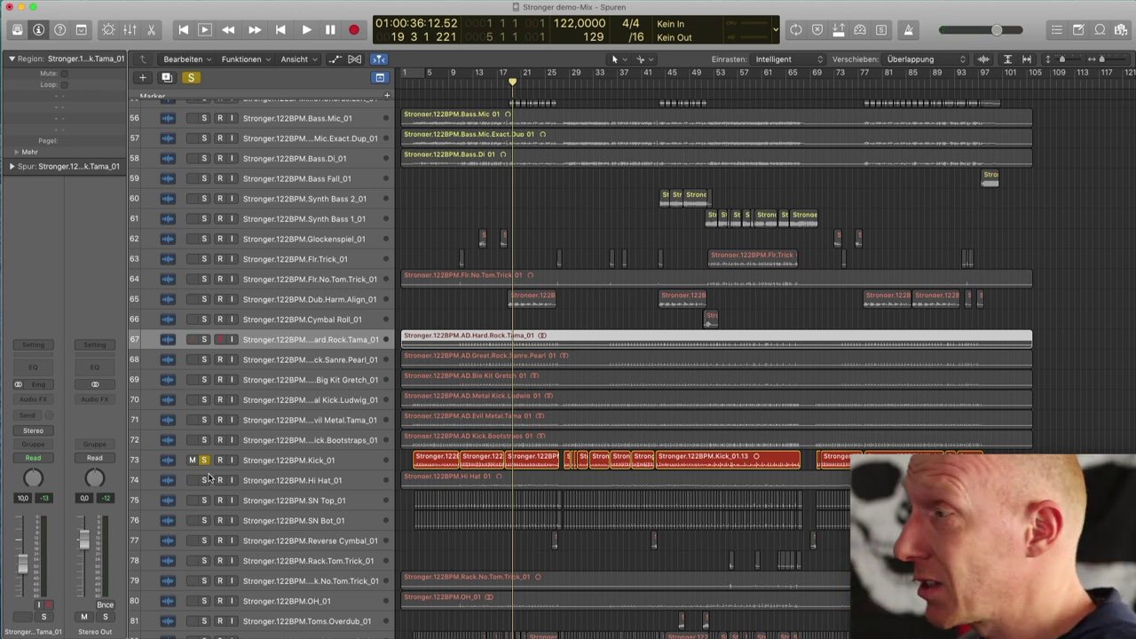
{"action": "left_click", "coordinate": [200, 461]}
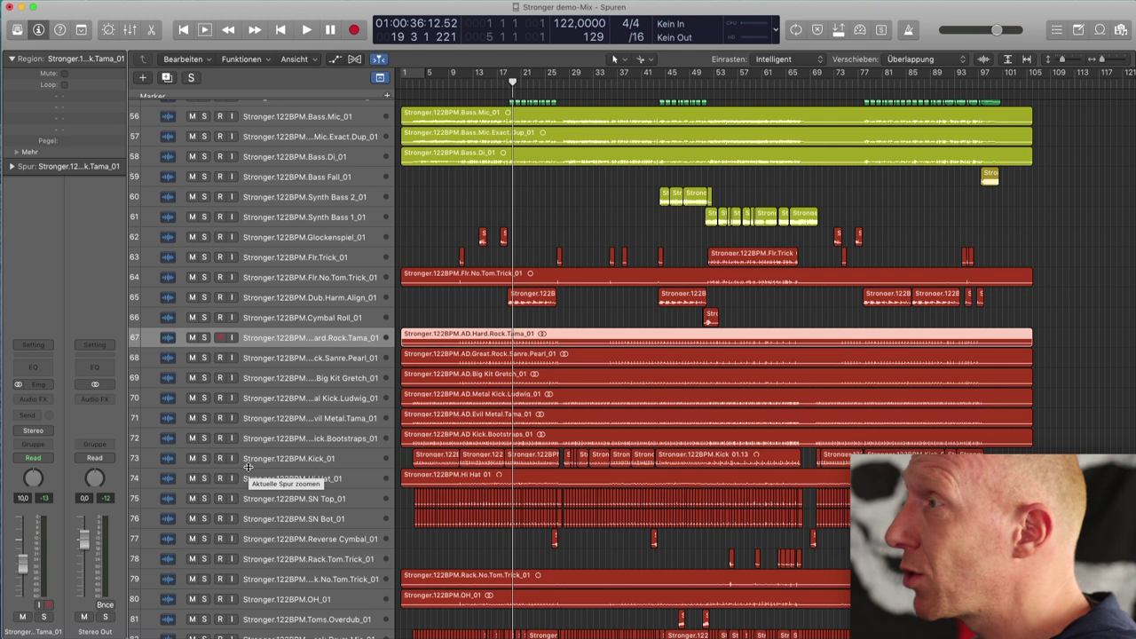
Step: Return to the first tracks of the arrangement, show the mixer, and look through its channel strips
{"action": "scroll", "coordinate": [248, 468], "scroll_direction": "up", "scroll_amount": 5}
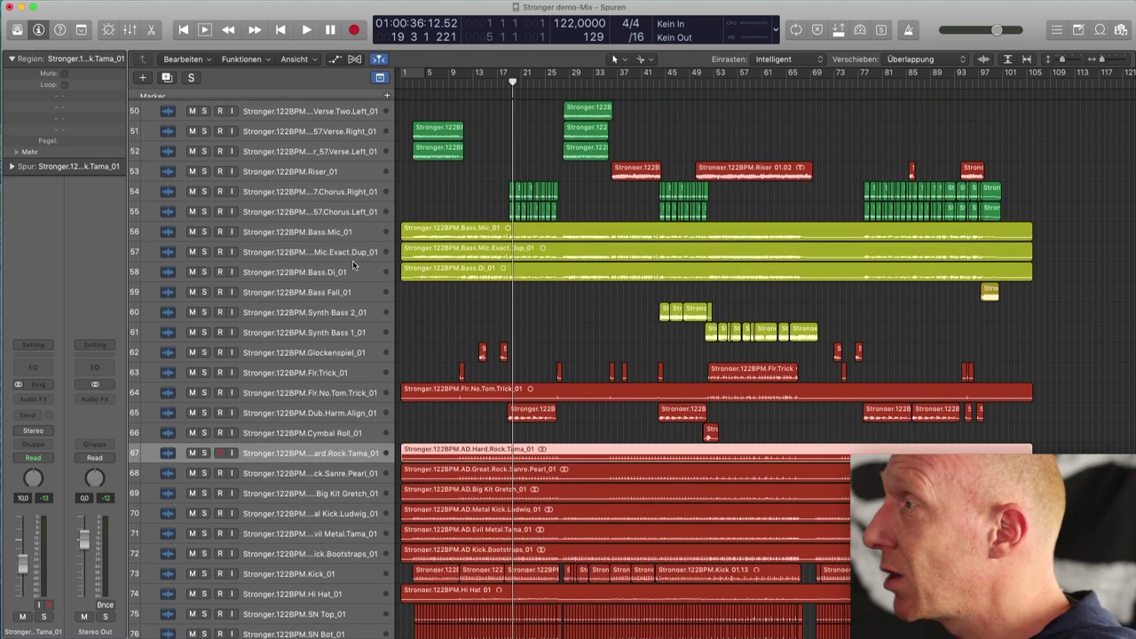
{"action": "scroll", "coordinate": [353, 265], "scroll_direction": "up", "scroll_amount": 20}
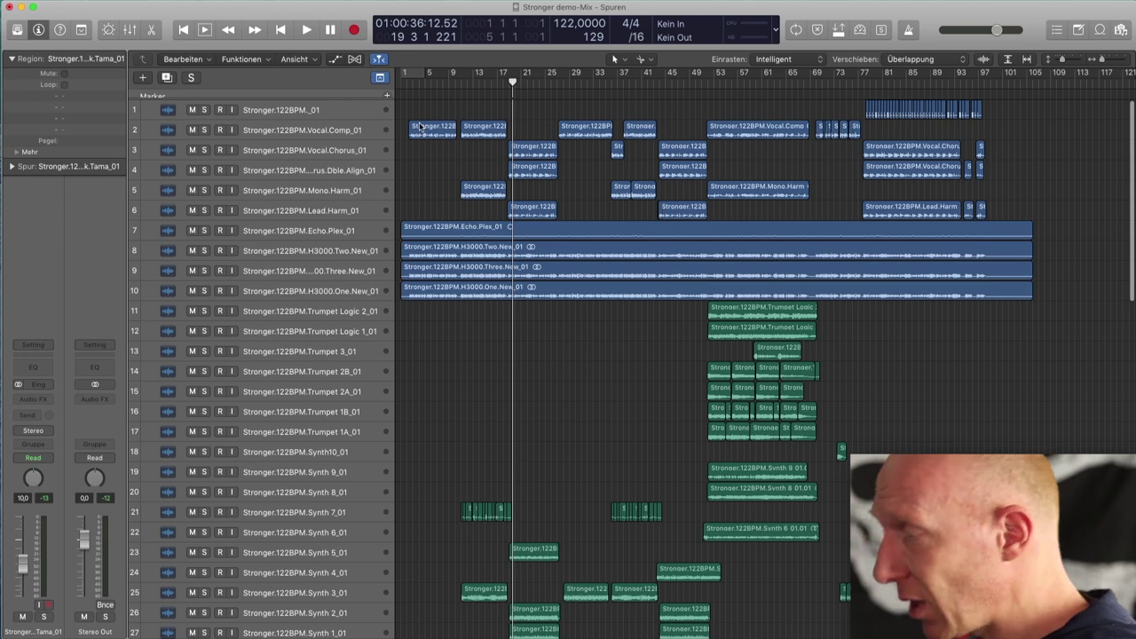
{"action": "key", "text": "x"}
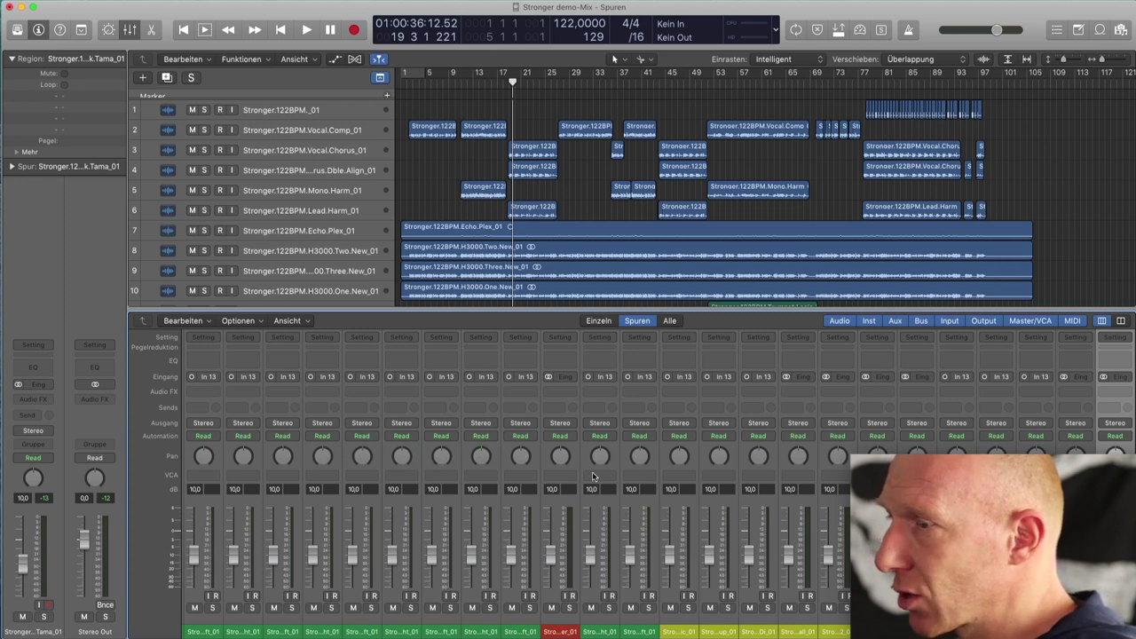
{"action": "scroll", "coordinate": [593, 476], "scroll_direction": "right", "scroll_amount": 10}
{"action": "scroll", "coordinate": [607, 480], "scroll_direction": "left", "scroll_amount": 8}
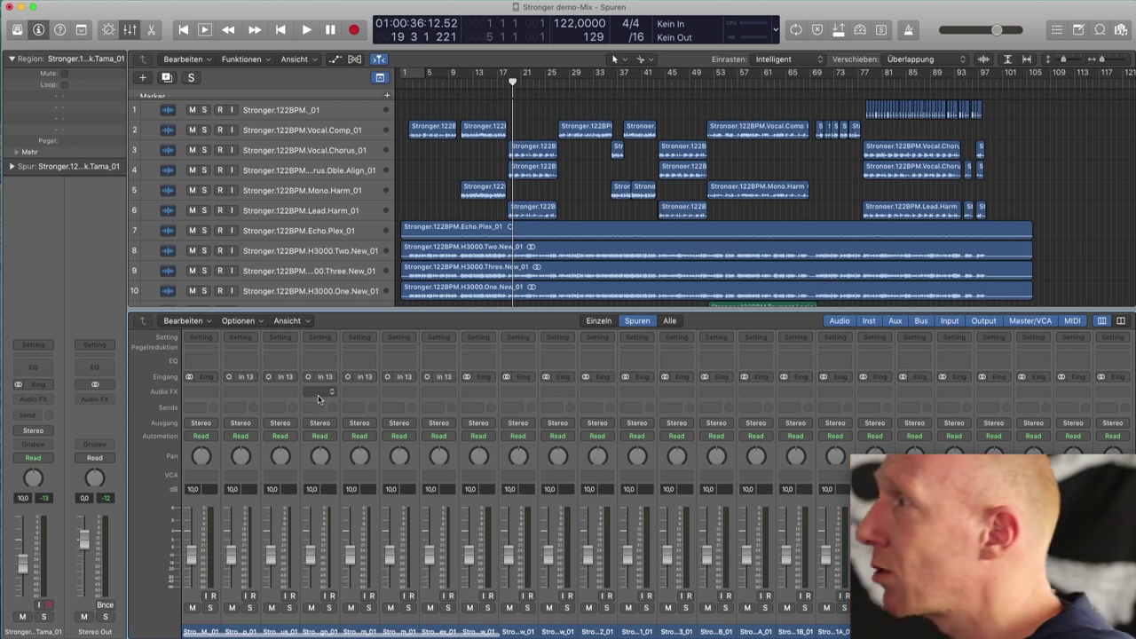
Step: Play the full mix from the start to about bar 20, hiding the mixer and shrinking the track rows to fit most tracks
{"action": "key", "text": "Return"}
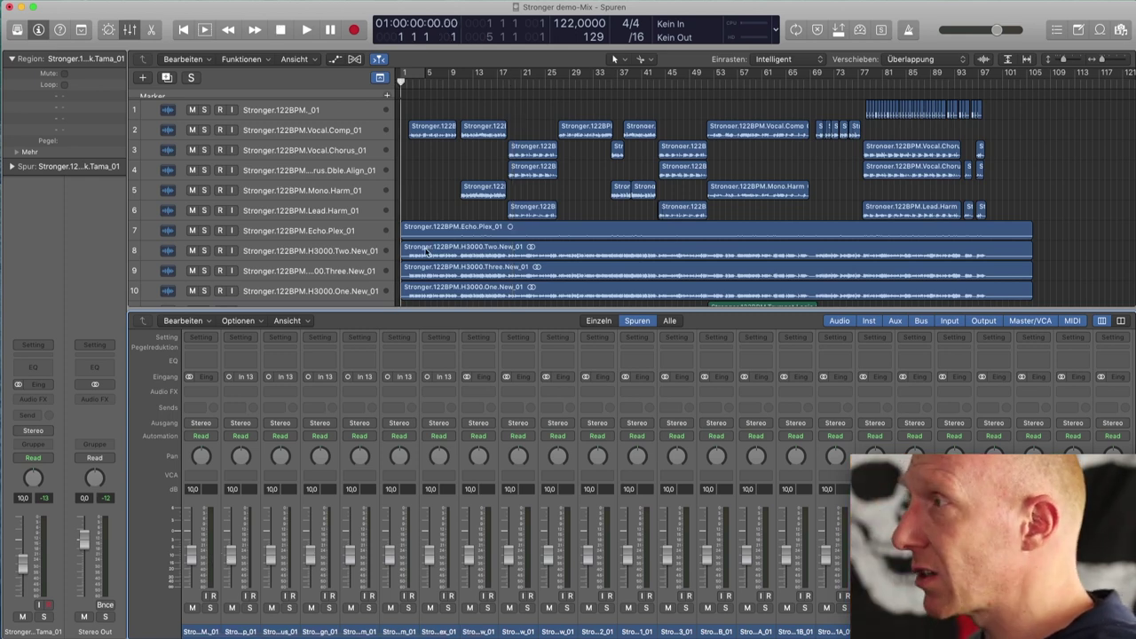
{"action": "key", "text": "space"}
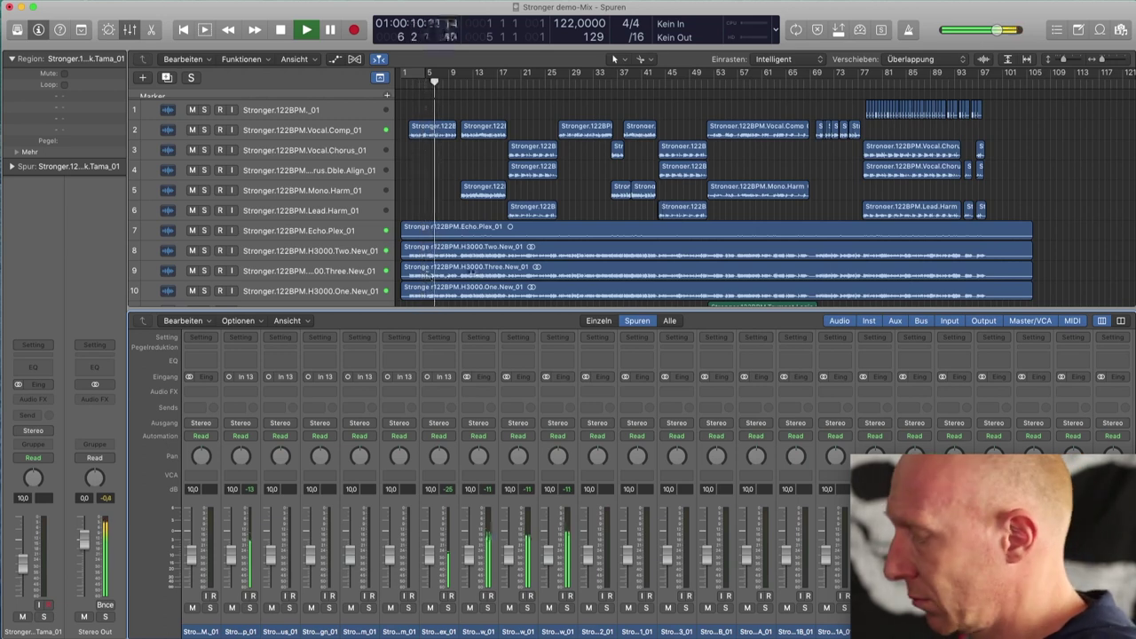
{"action": "key", "text": "x"}
{"action": "scroll", "coordinate": [510, 340], "scroll_direction": "down", "scroll_amount": 10}
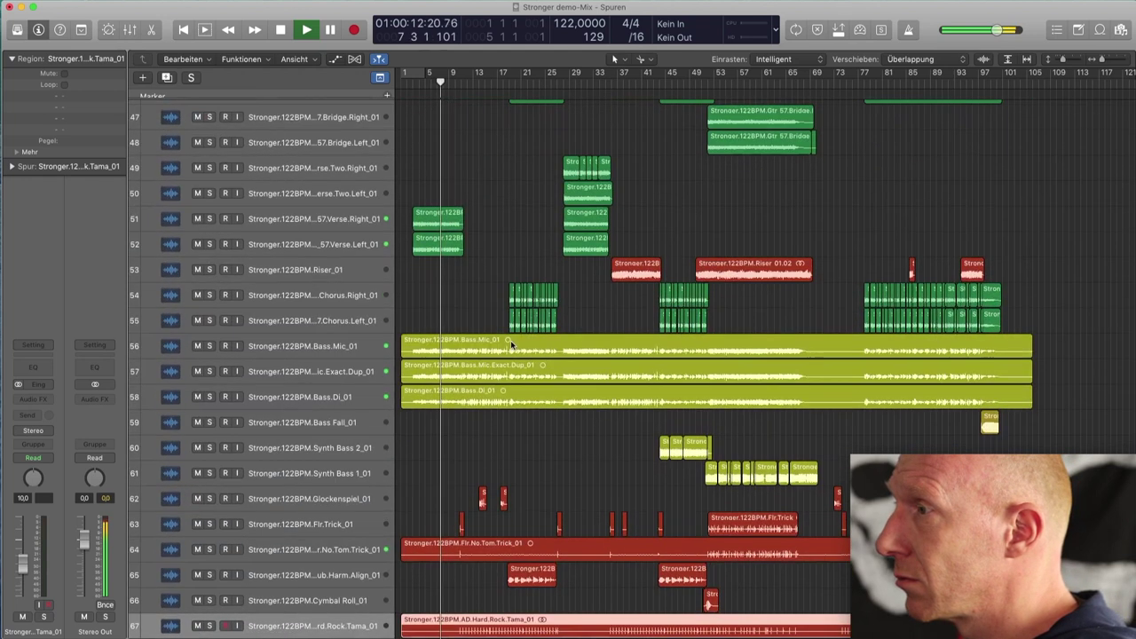
{"action": "key", "text": "super+Up"}
{"action": "key", "text": "super+Up"}
{"action": "key", "text": "super+Up"}
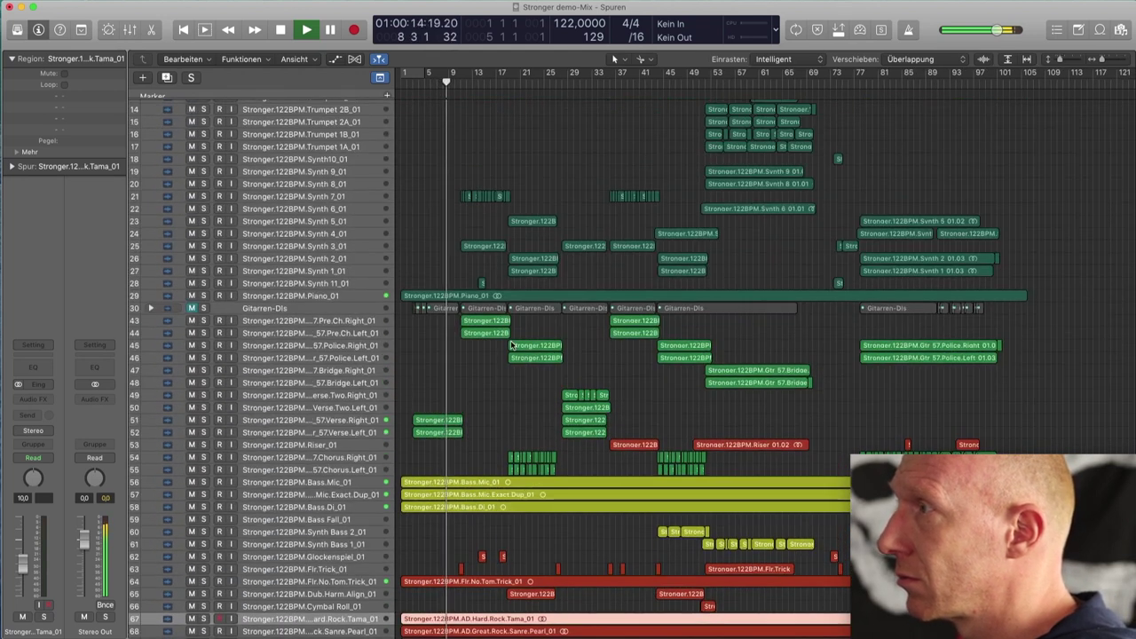
{"action": "key", "text": "super+Up"}
{"action": "key", "text": "super+Up"}
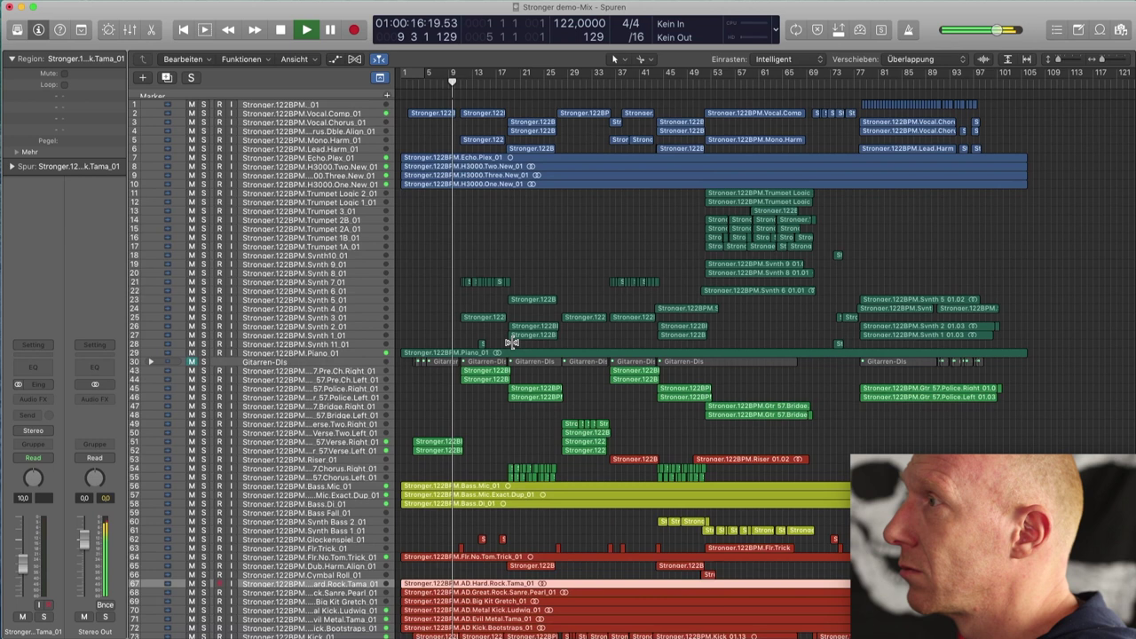
{"action": "key", "text": "super+Up"}
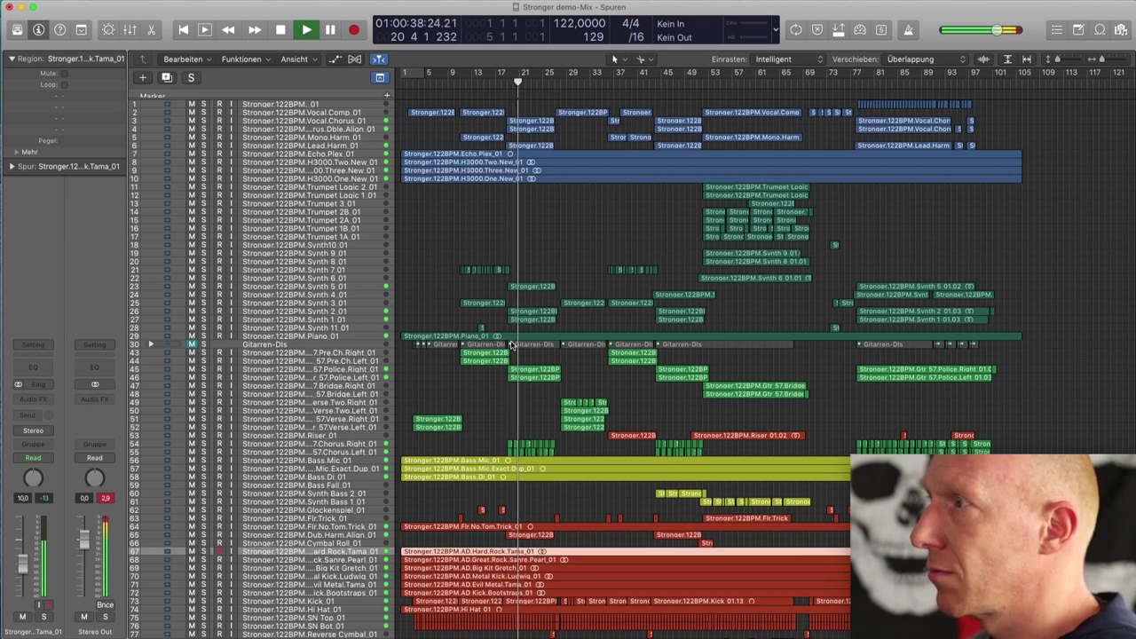
{"action": "key", "text": "space"}
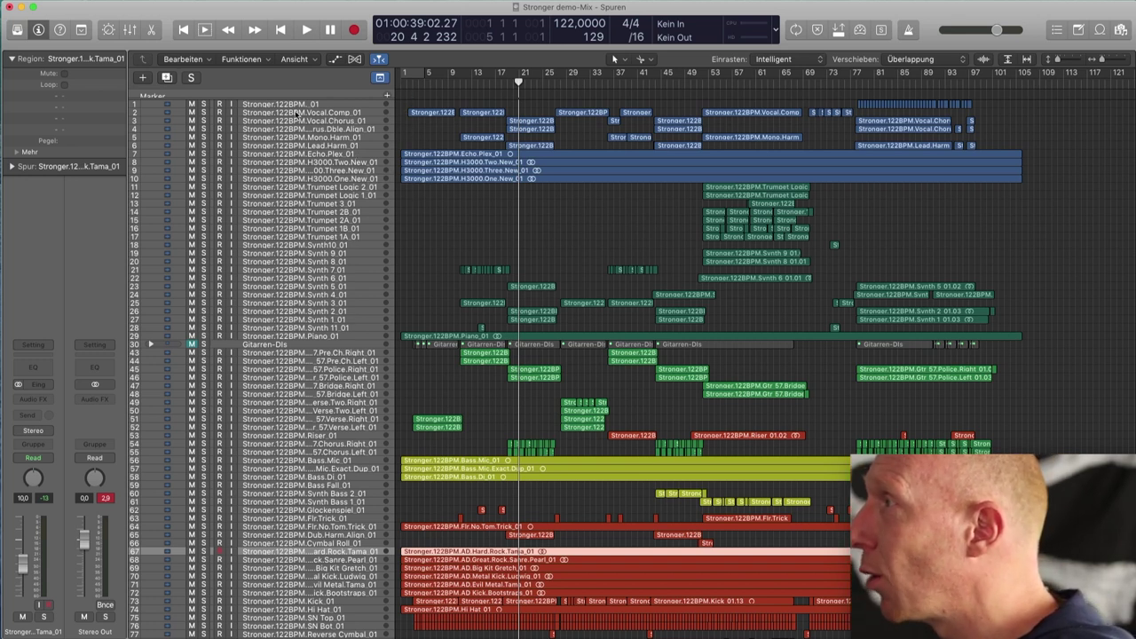
Step: Solo the Vocal.Comp track and play it from bar 3
{"action": "left_click", "coordinate": [204, 113]}
{"action": "left_click", "coordinate": [414, 82]}
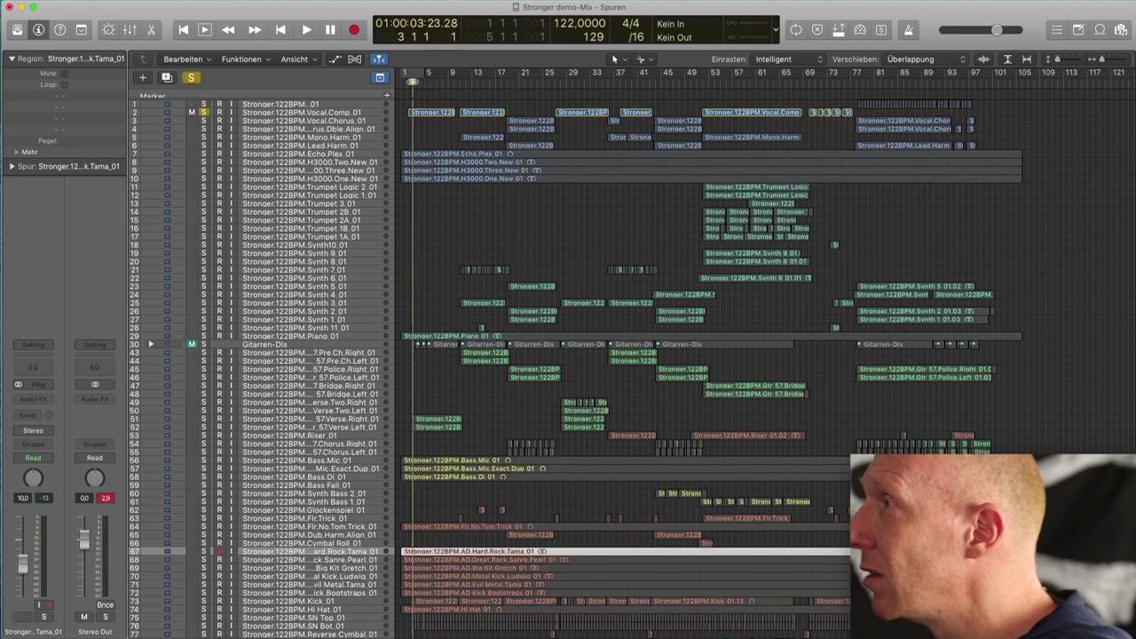
{"action": "key", "text": "space"}
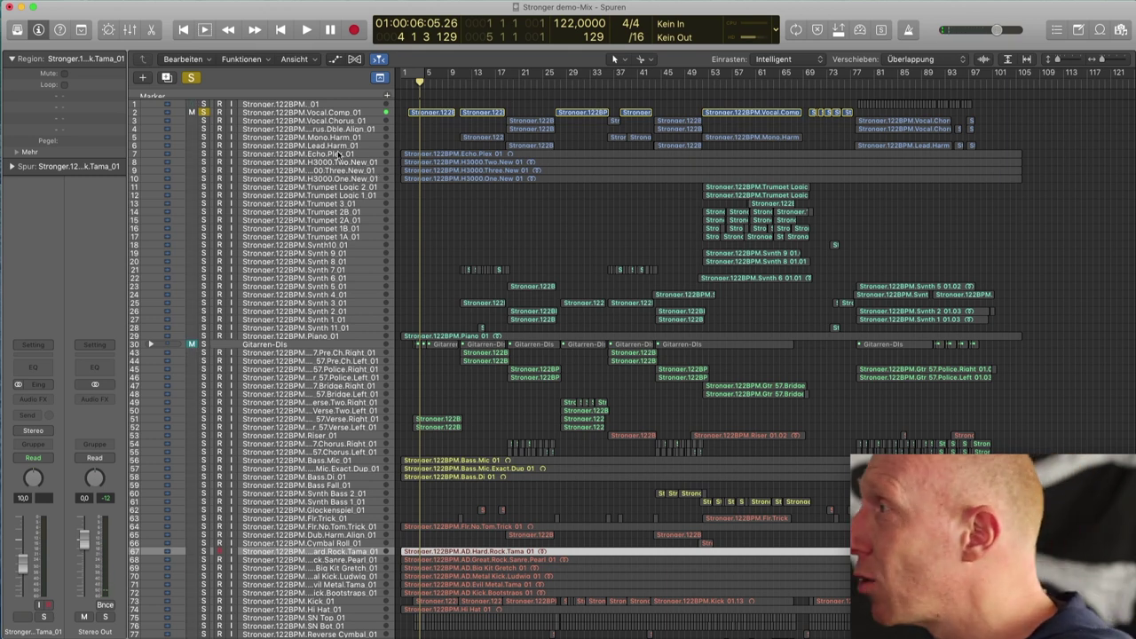
{"action": "key", "text": "space"}
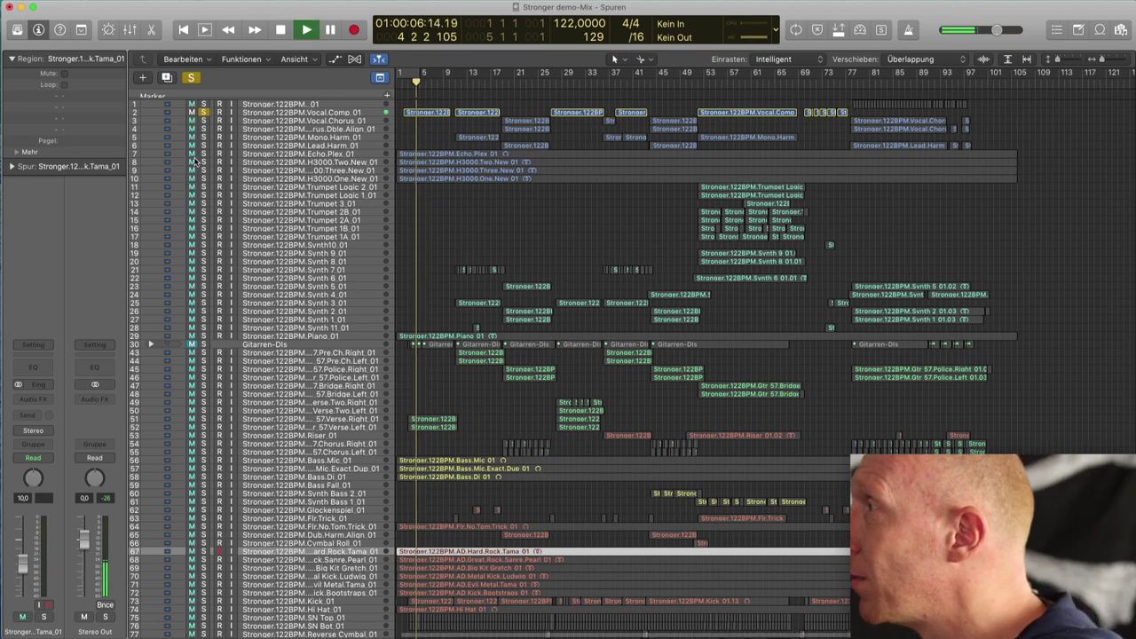
Step: Solo Echo.Plex, H3000.Two, H3000.Three and H3000.One one after another during playback, and stop at about bar 8
{"action": "left_click", "coordinate": [202, 156]}
{"action": "left_click", "coordinate": [203, 163]}
{"action": "left_click", "coordinate": [202, 170]}
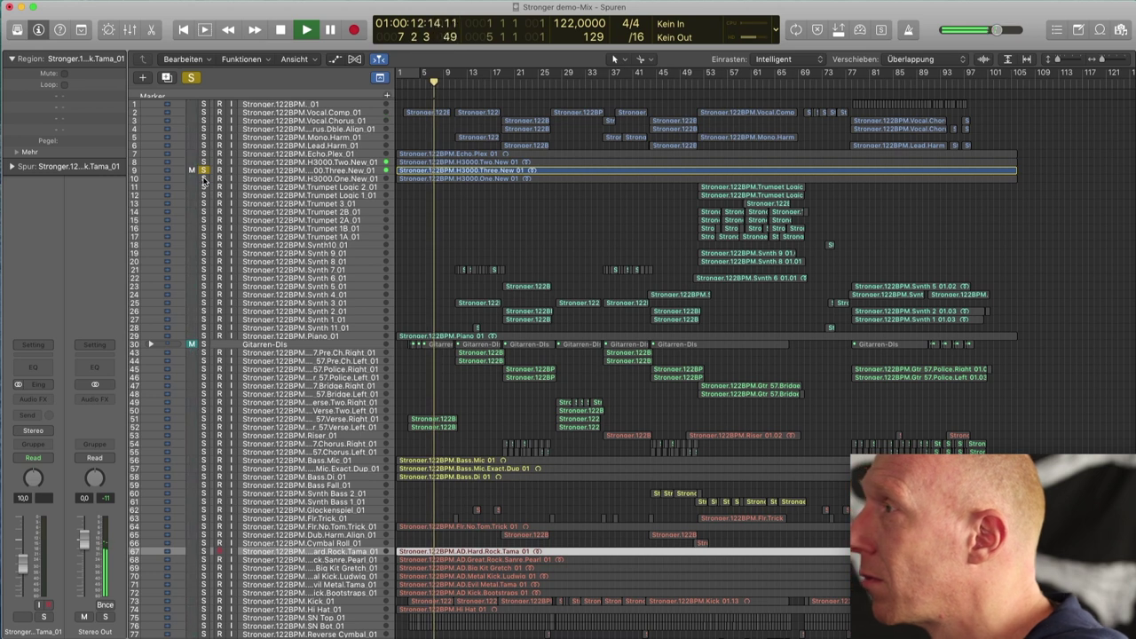
{"action": "left_click", "coordinate": [202, 179]}
{"action": "key", "text": "space"}
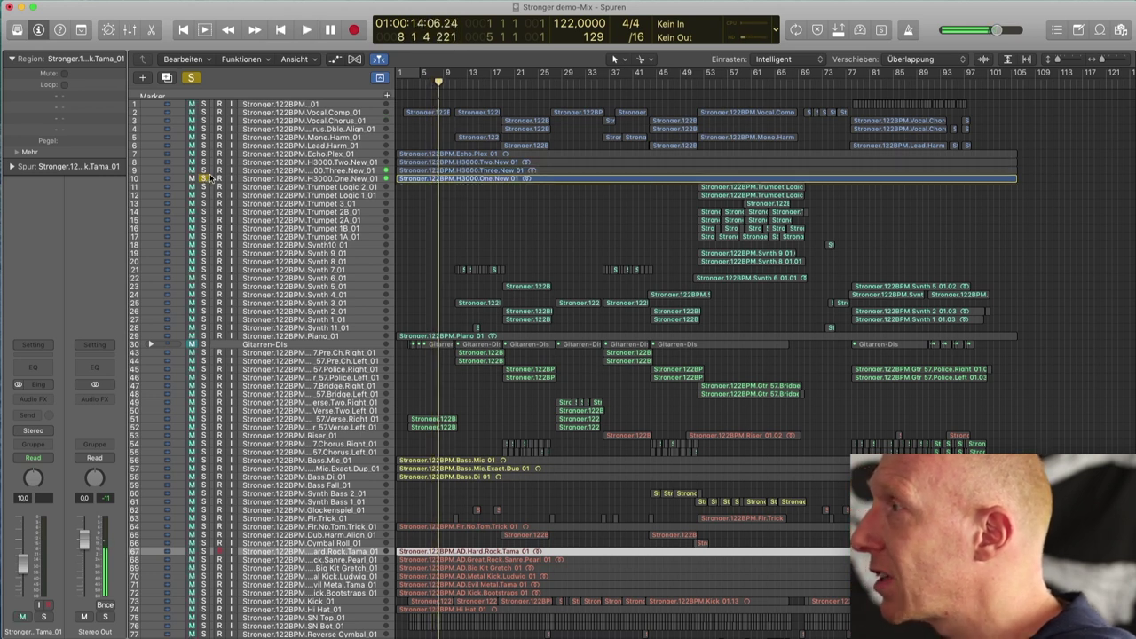
Step: Solo the Echo.Plex and three H3000 tracks together, listen from bar 8 to about bar 10, and clear all the solos
{"action": "left_click", "coordinate": [202, 170]}
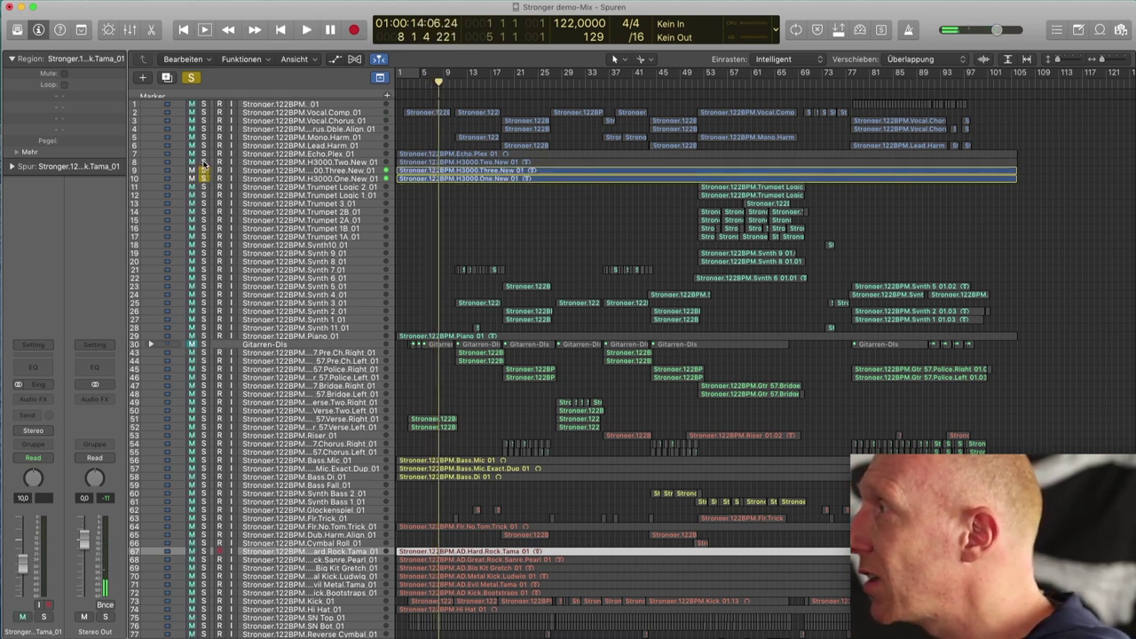
{"action": "left_click", "coordinate": [204, 163]}
{"action": "left_click", "coordinate": [203, 153]}
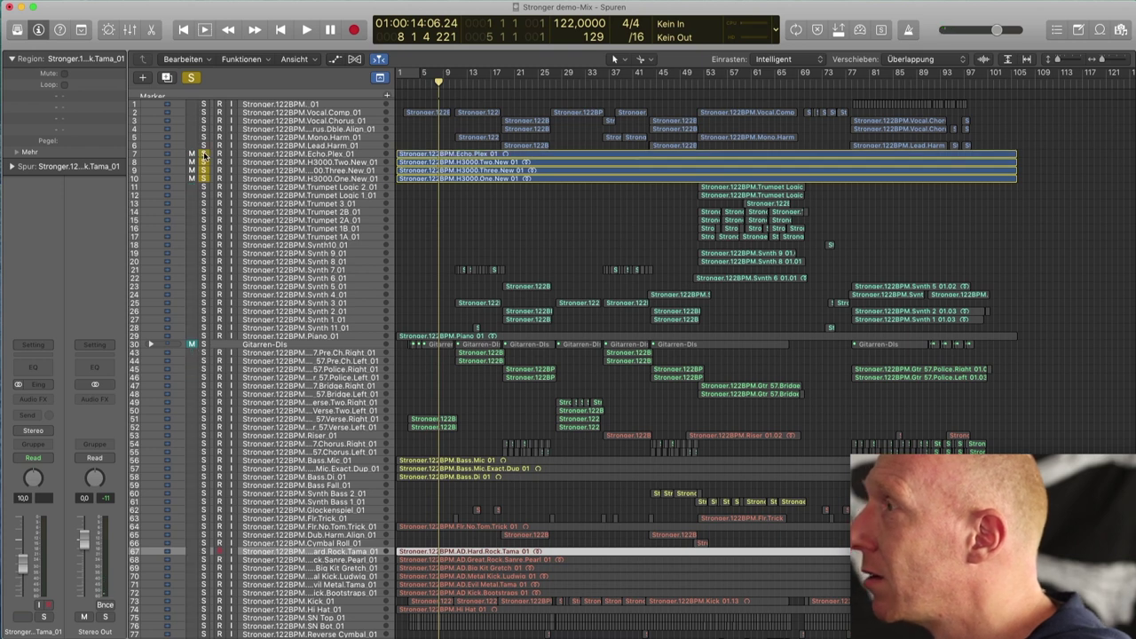
{"action": "key", "text": "space"}
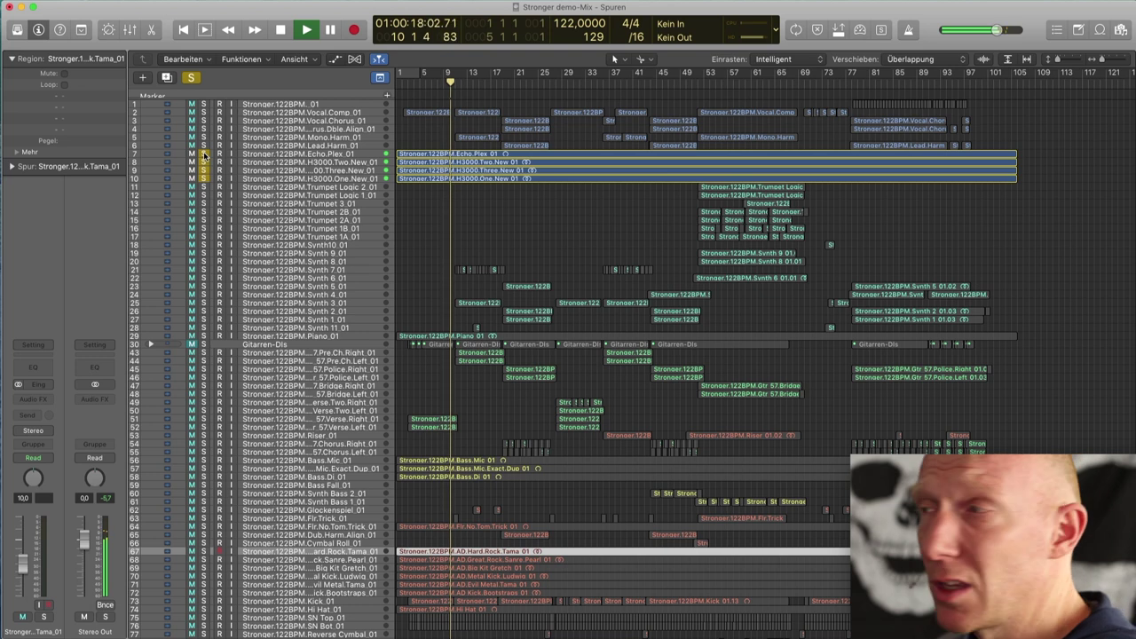
{"action": "key", "text": "space"}
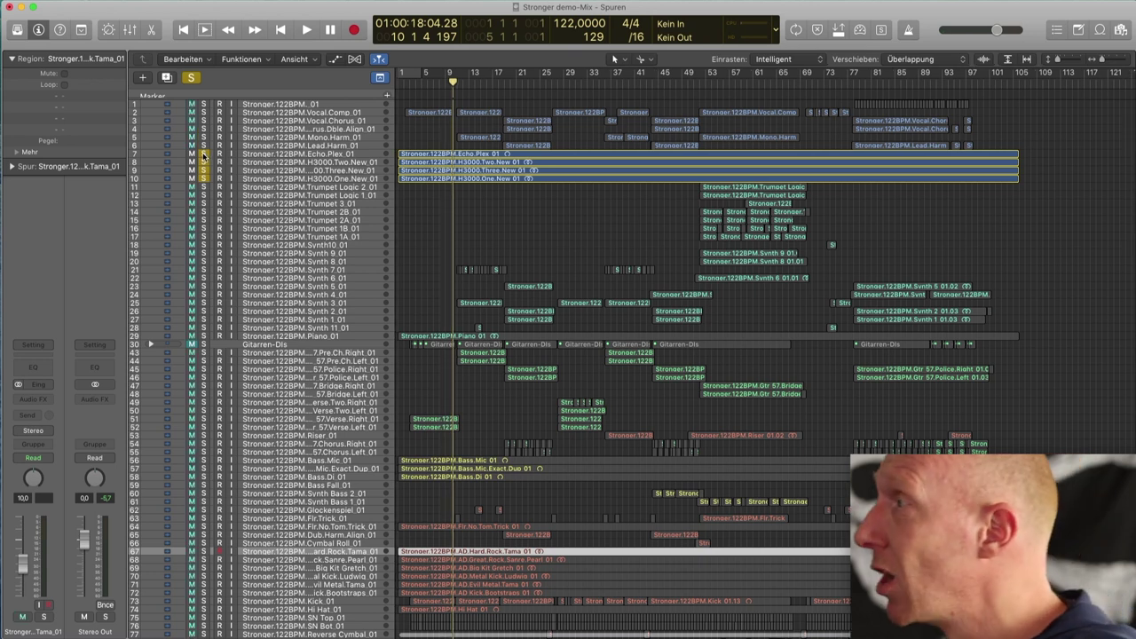
{"action": "left_click", "coordinate": [203, 178]}
{"action": "left_click", "coordinate": [204, 171]}
{"action": "left_click", "coordinate": [203, 163]}
{"action": "left_click", "coordinate": [203, 154]}
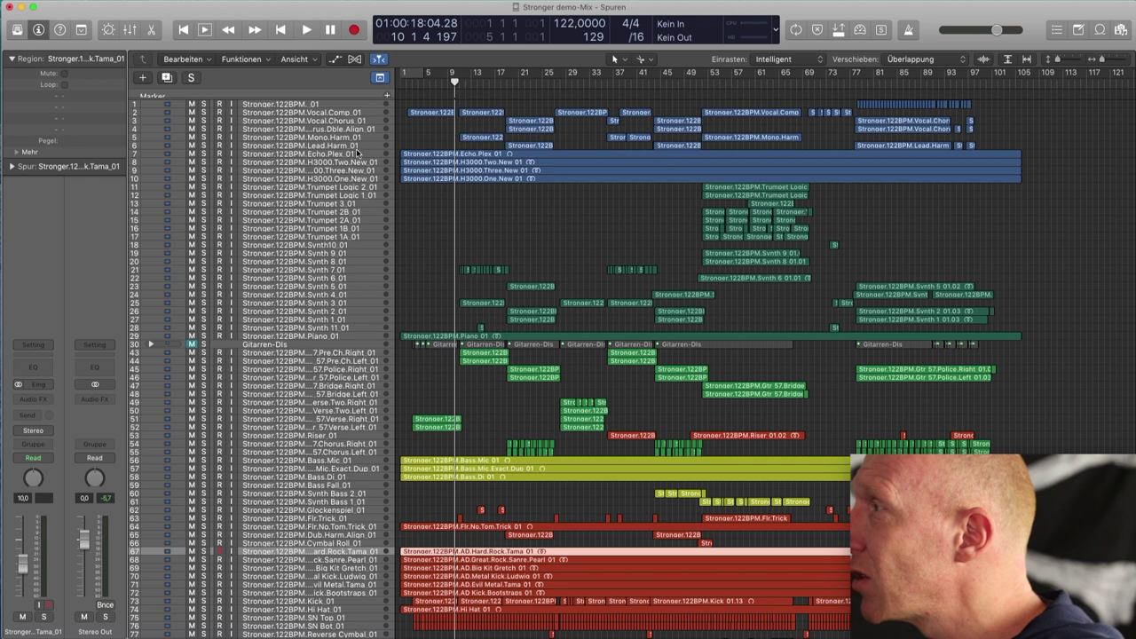
Step: Solo only the Echo.Plex track, play it briefly at bar 10, and stop
{"action": "left_click", "coordinate": [203, 154]}
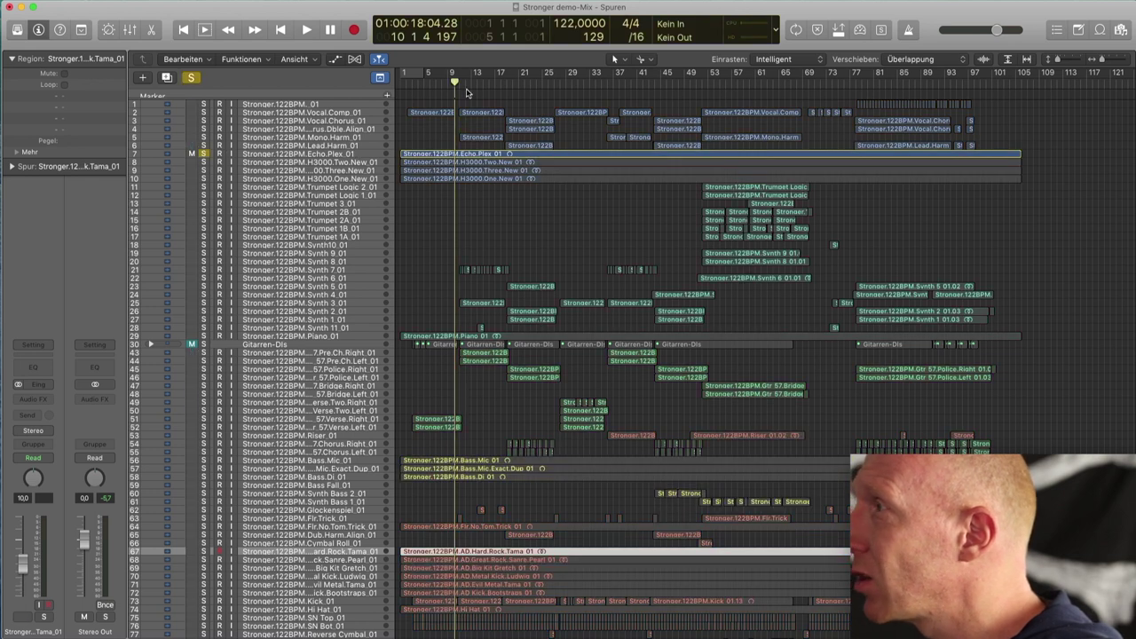
{"action": "left_click", "coordinate": [442, 86]}
{"action": "key", "text": "space"}
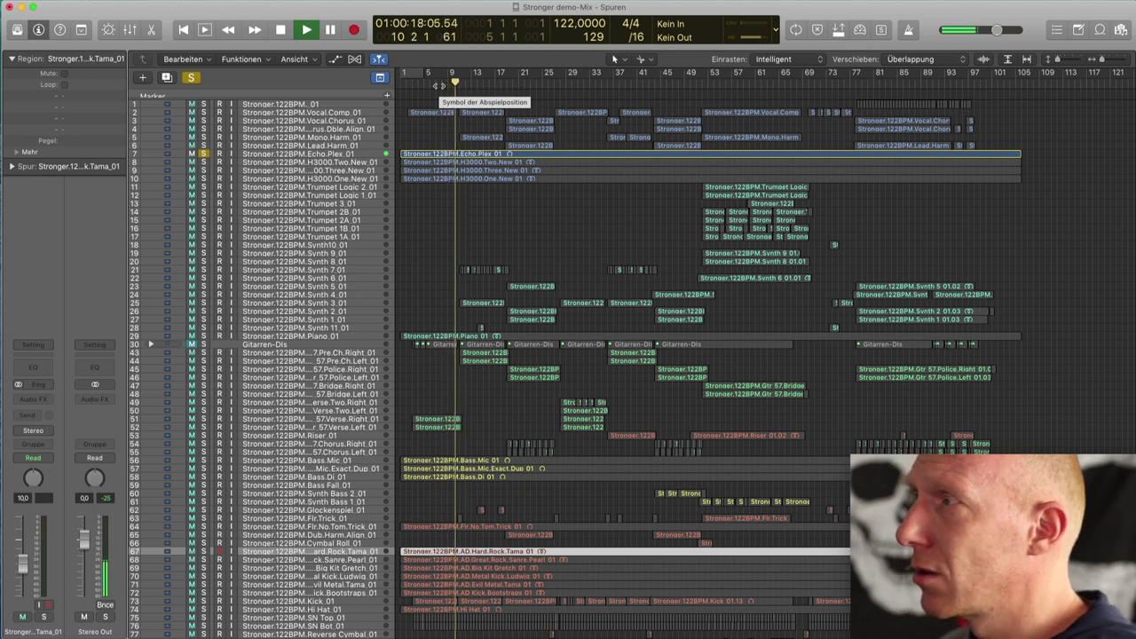
{"action": "key", "text": "space"}
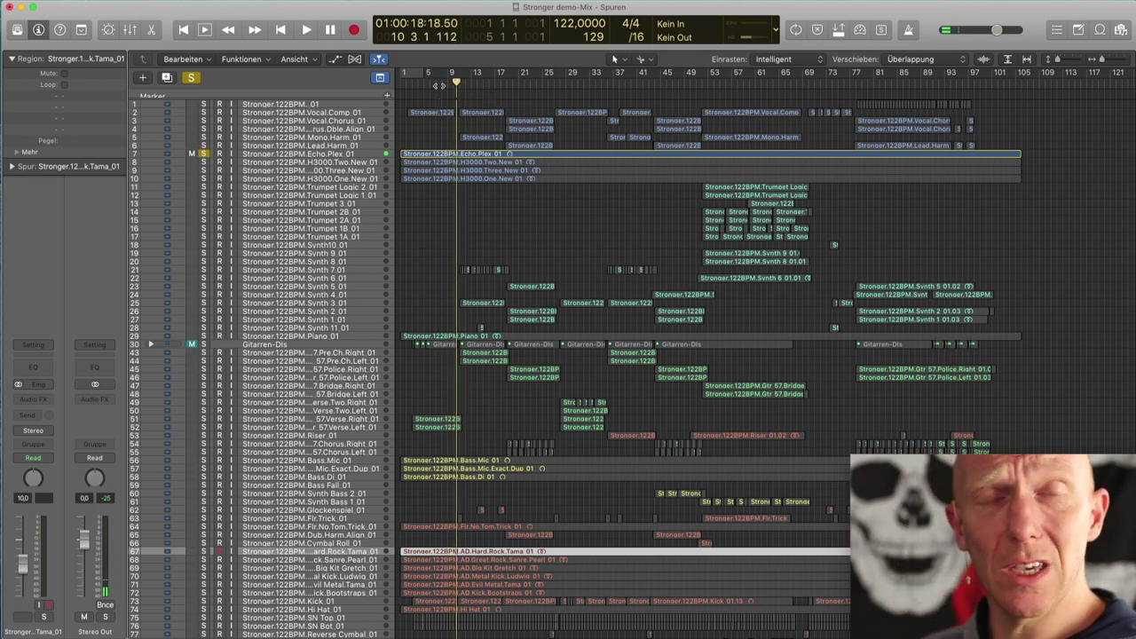